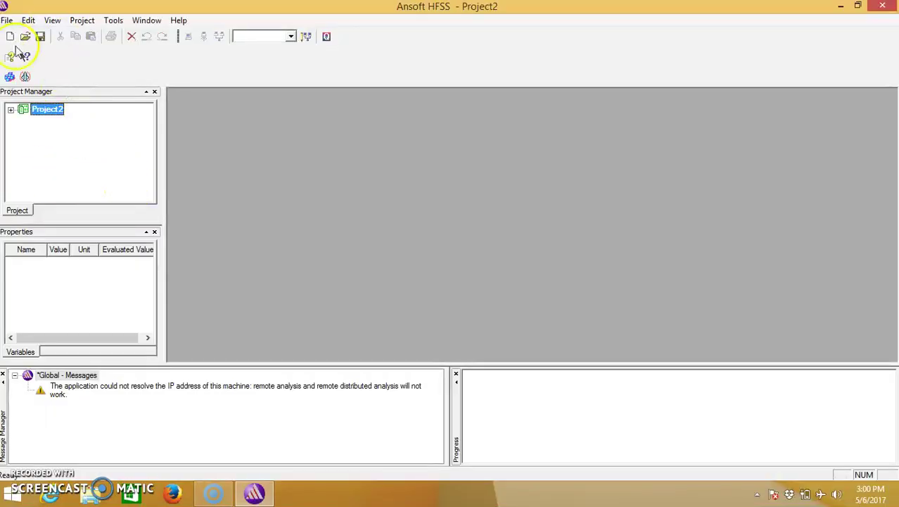
# Create a new project and insert an HFSS design into it
pyautogui.click(10, 37)
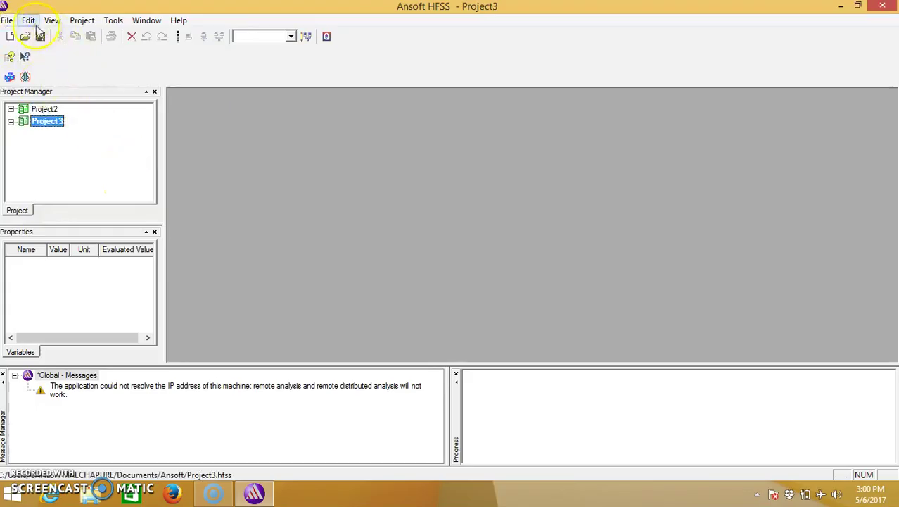
pyautogui.click(80, 21)
pyautogui.click(88, 35)
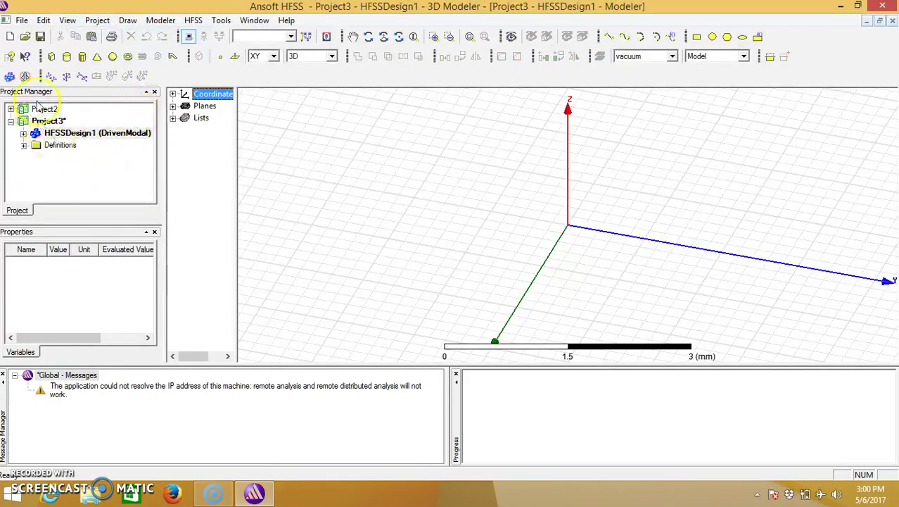
# Draw a box from the origin measuring about 1.4 by 1.6 mm at the base and 1.8 mm high
pyautogui.click(55, 59)
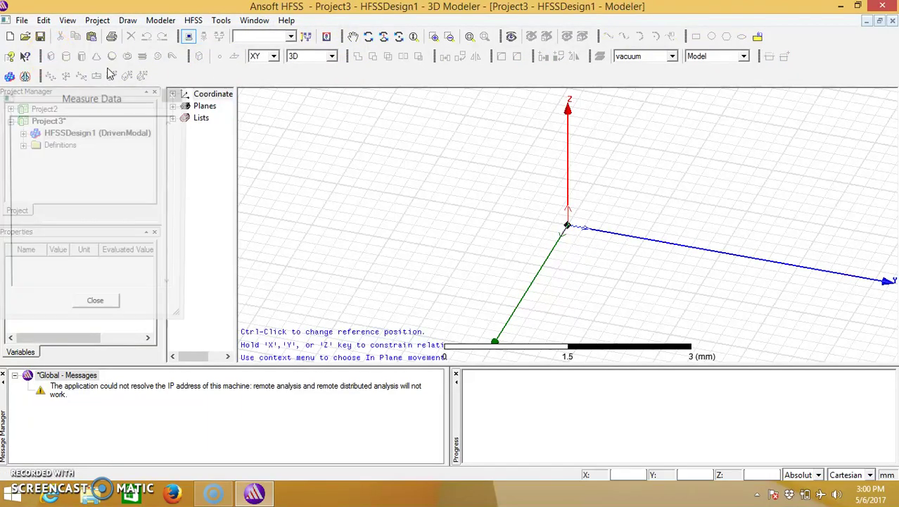
pyautogui.click(567, 225)
pyautogui.click(654, 303)
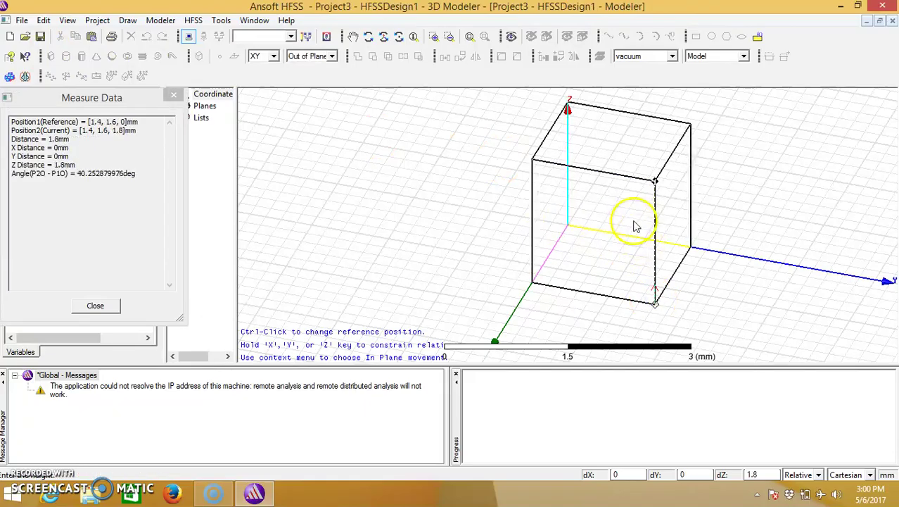
pyautogui.click(635, 225)
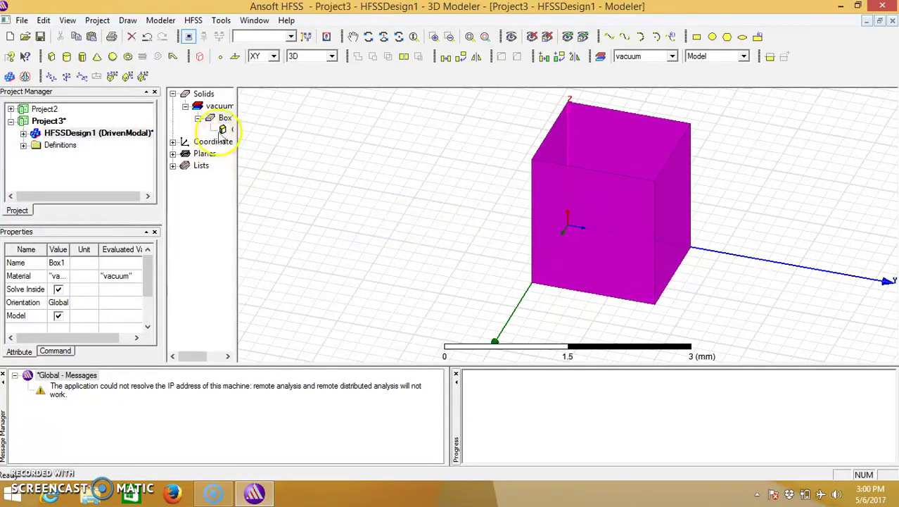
# Set the box dimensions to XSize 22.86 mm, YSize 10.16 mm and ZSize 100 mm
pyautogui.doubleClick(223, 129)
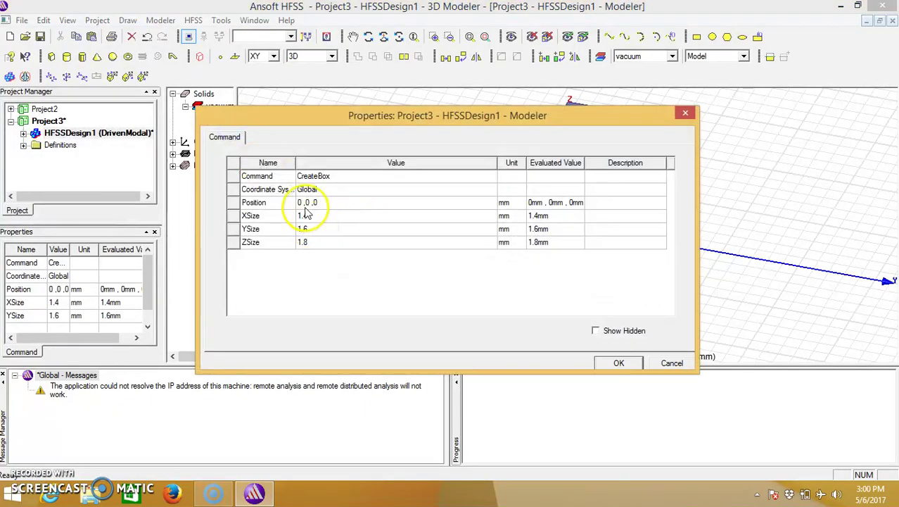
pyautogui.click(302, 203)
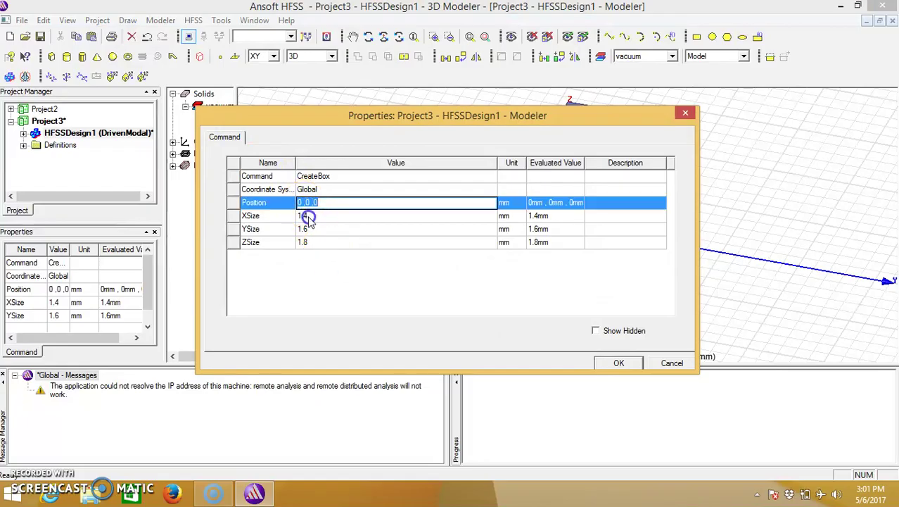
pyautogui.click(305, 216)
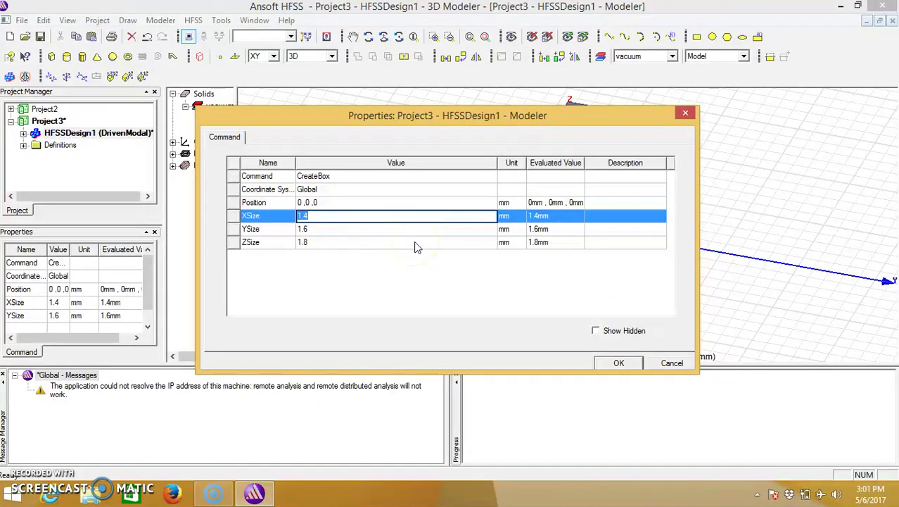
pyautogui.write('22.86')
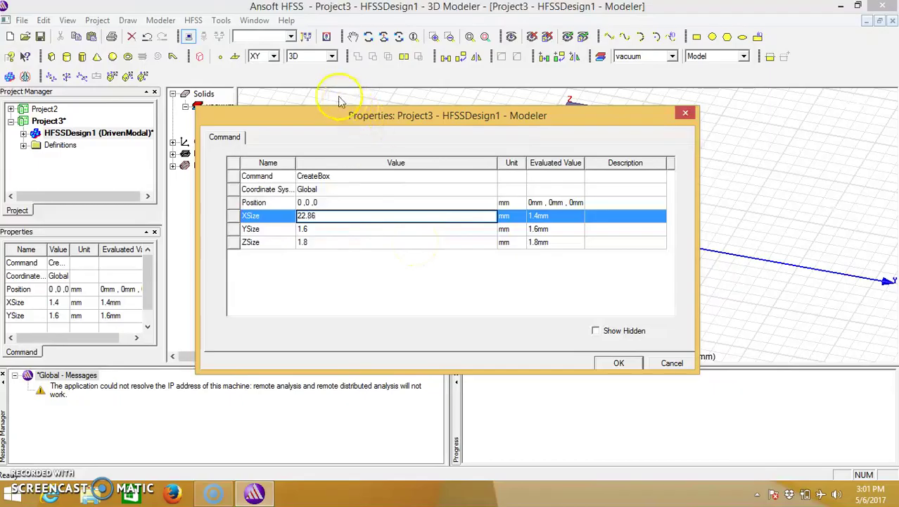
pyautogui.click(315, 229)
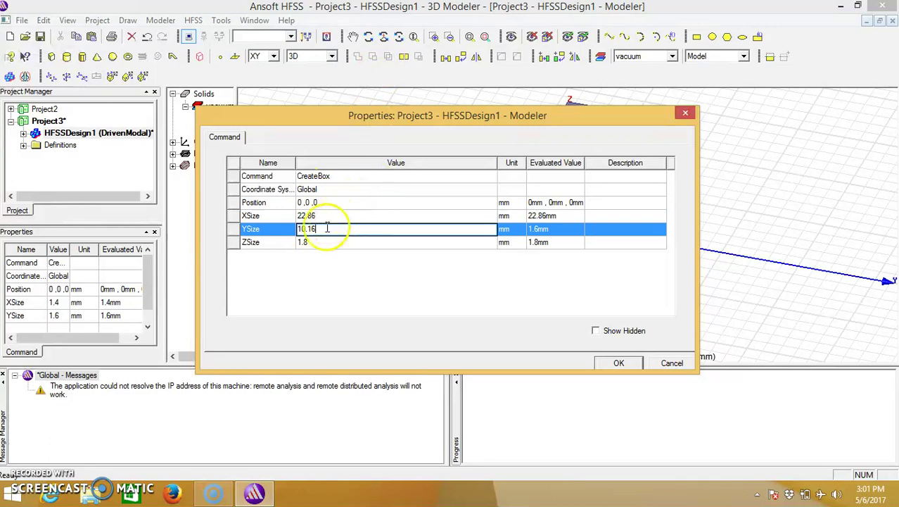
pyautogui.click(316, 243)
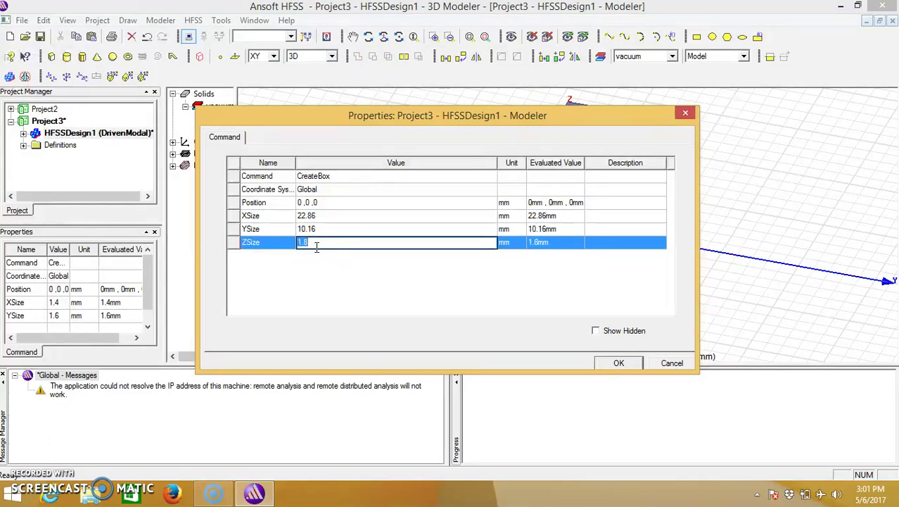
# Set the box position to -11.43, -5.08, 0 mm and apply the properties
pyautogui.click(303, 203)
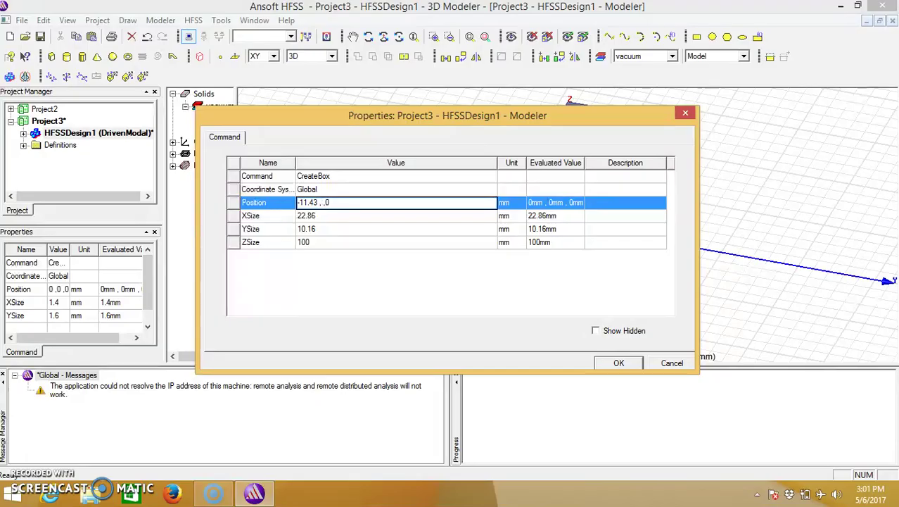
pyautogui.click(321, 202)
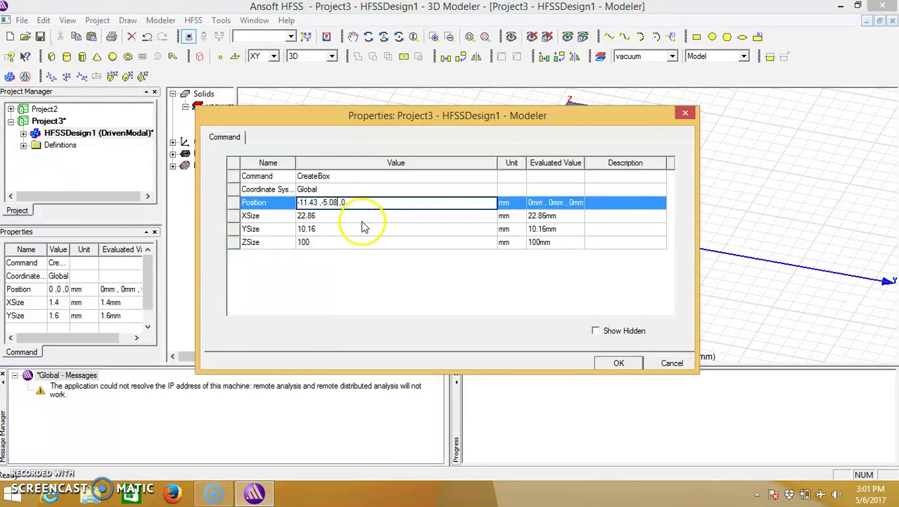
pyautogui.click(618, 364)
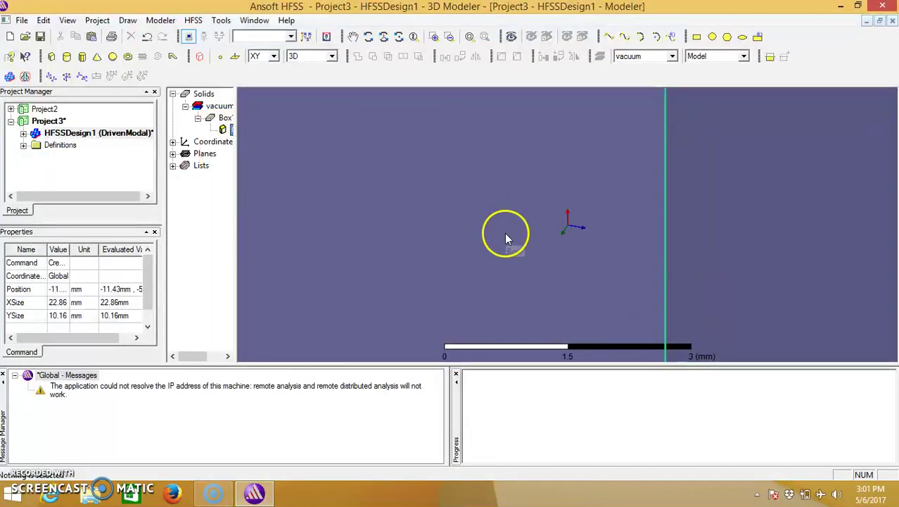
# Examine the whole resized box from several angles, ending with a close look at its far end face
pyautogui.click(505, 237)
pyautogui.hotkey('ctrl', 'd')
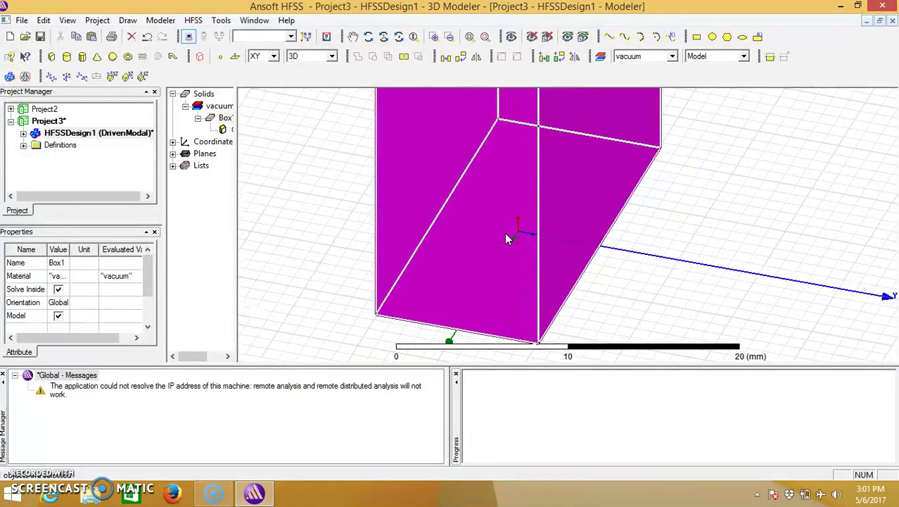
pyautogui.scroll(-8, 504, 232)
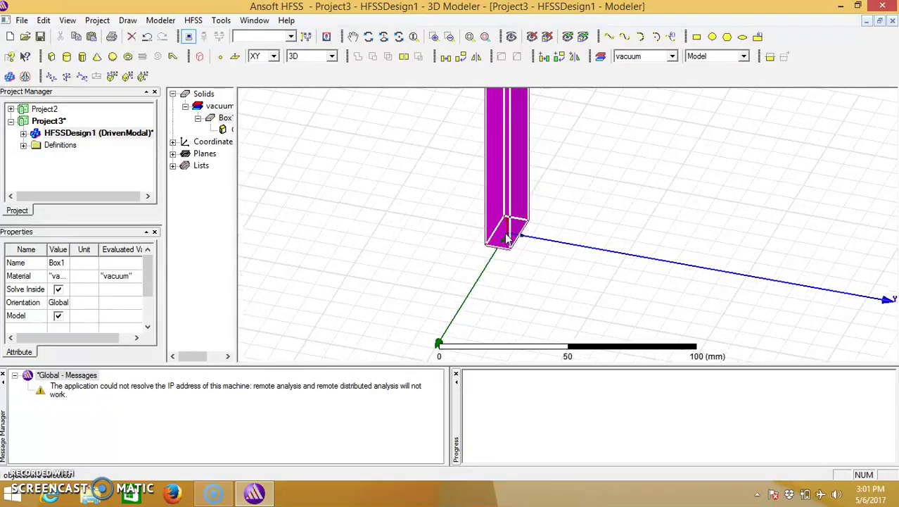
pyautogui.click(508, 137)
pyautogui.scroll(3, 460, 116)
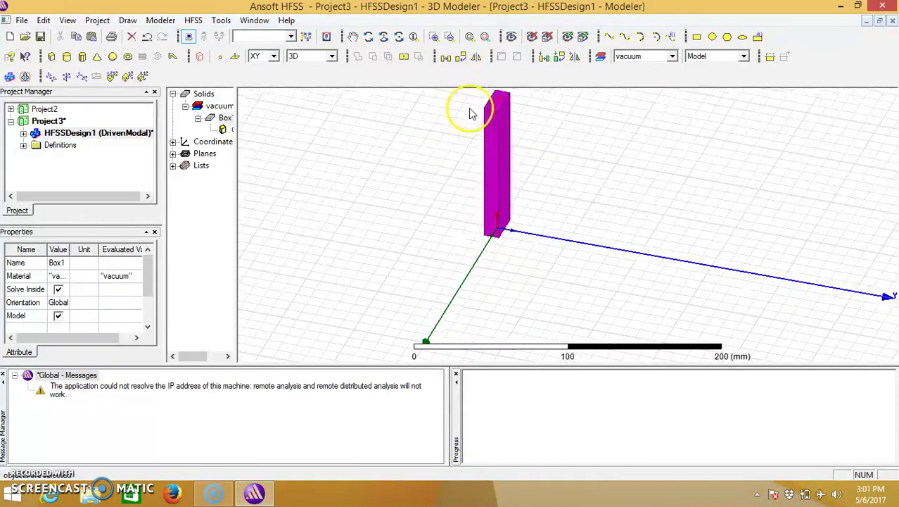
pyautogui.scroll(1, 473, 117)
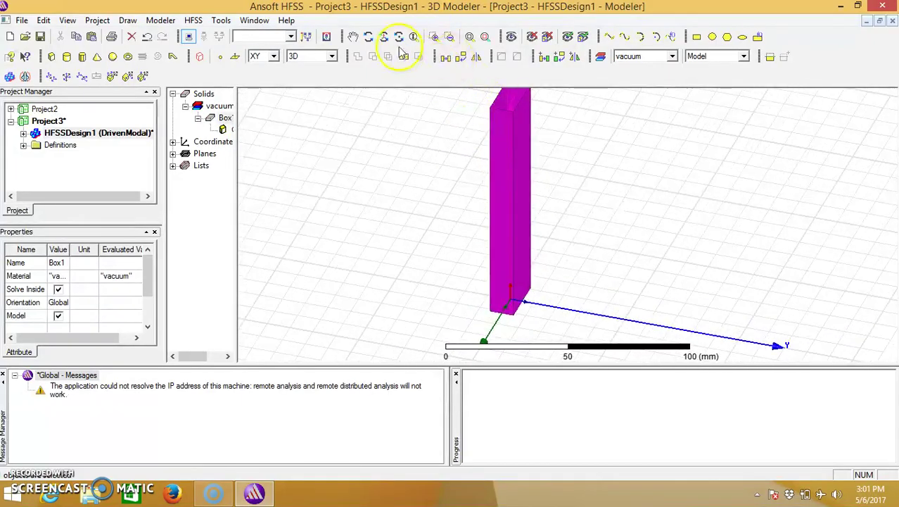
pyautogui.click(367, 36)
pyautogui.moveTo(538, 104); pyautogui.dragTo(539, 225)
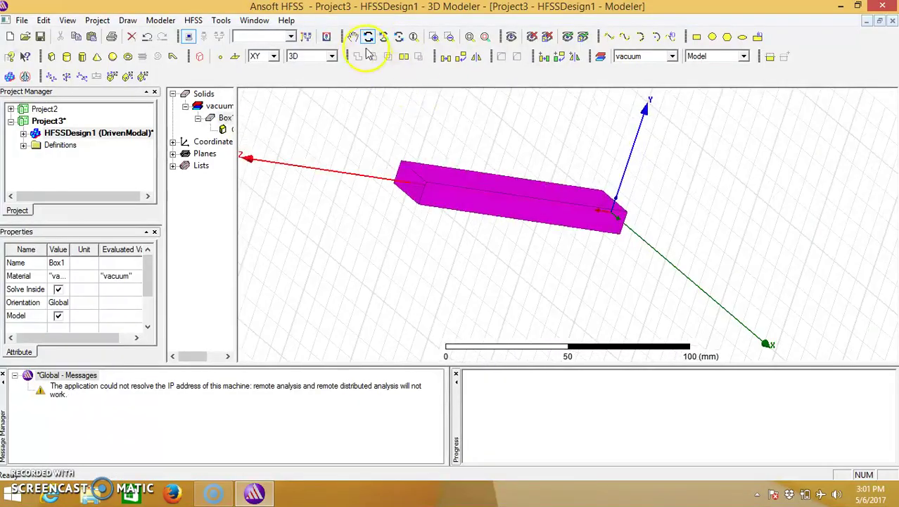
pyautogui.click(383, 37)
pyautogui.moveTo(380, 126); pyautogui.dragTo(492, 180)
pyautogui.click(367, 36)
pyautogui.moveTo(408, 134); pyautogui.dragTo(466, 179)
pyautogui.moveTo(517, 207); pyautogui.dragTo(452, 200)
pyautogui.scroll(8, 452, 200)
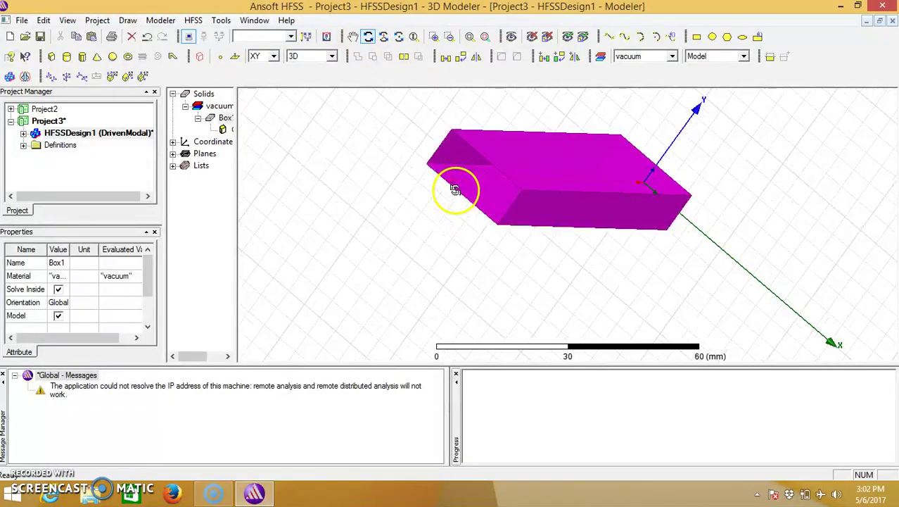
pyautogui.scroll(-2, 391, 109)
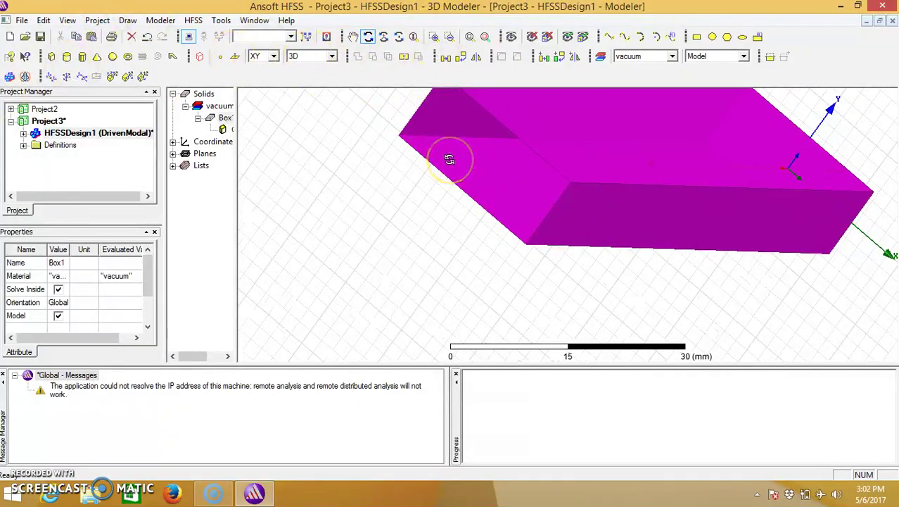
# Switch to face selection and select the end face of the box at Z = 100 mm
pyautogui.click(501, 150)
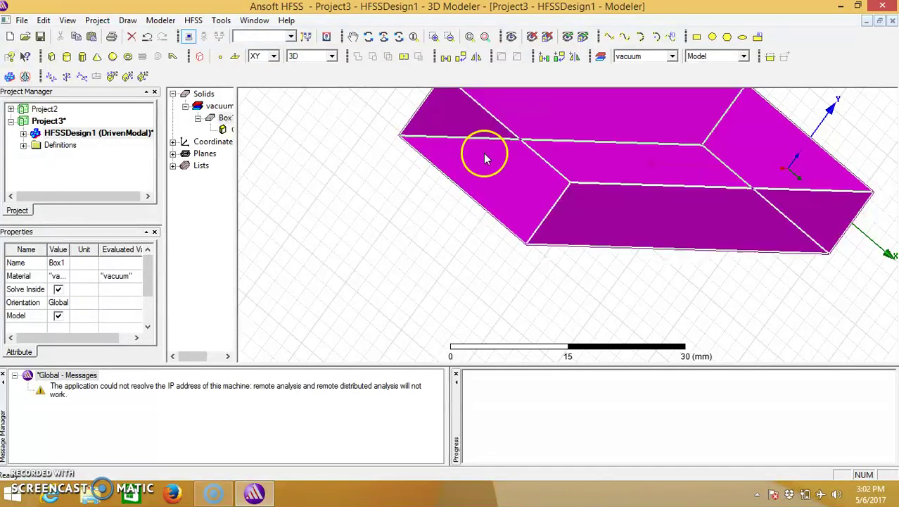
pyautogui.click(486, 220)
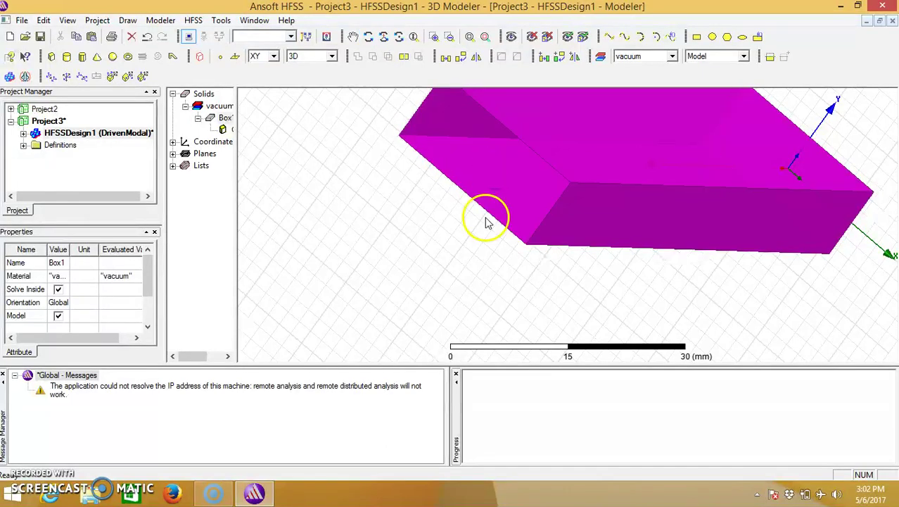
pyautogui.rightClick(391, 259)
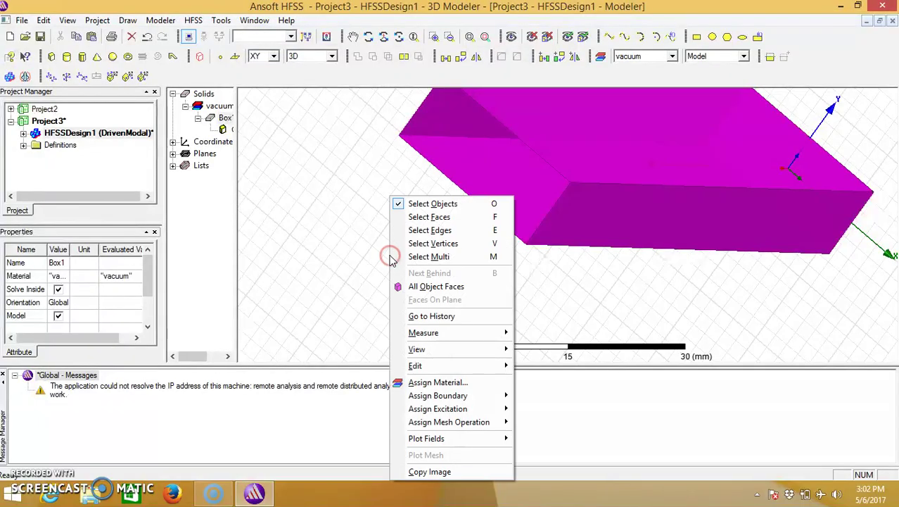
pyautogui.click(415, 218)
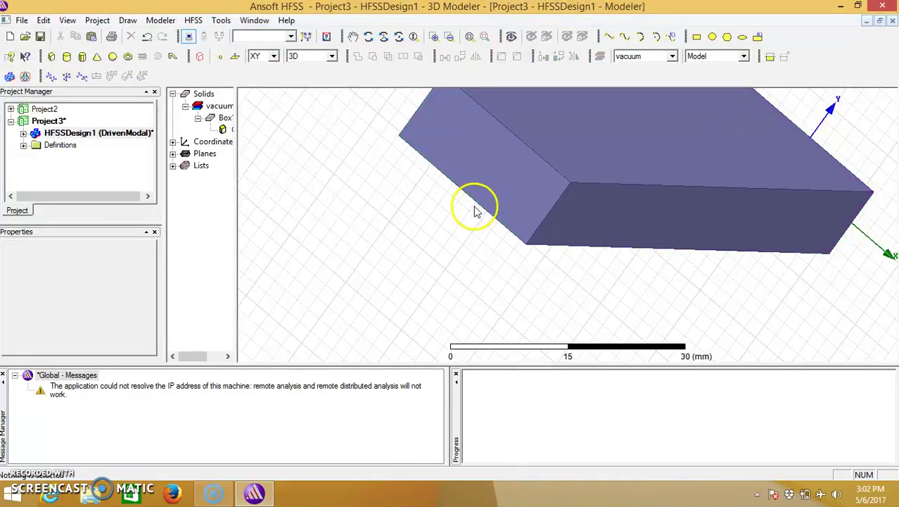
pyautogui.click(480, 193)
pyautogui.click(471, 174)
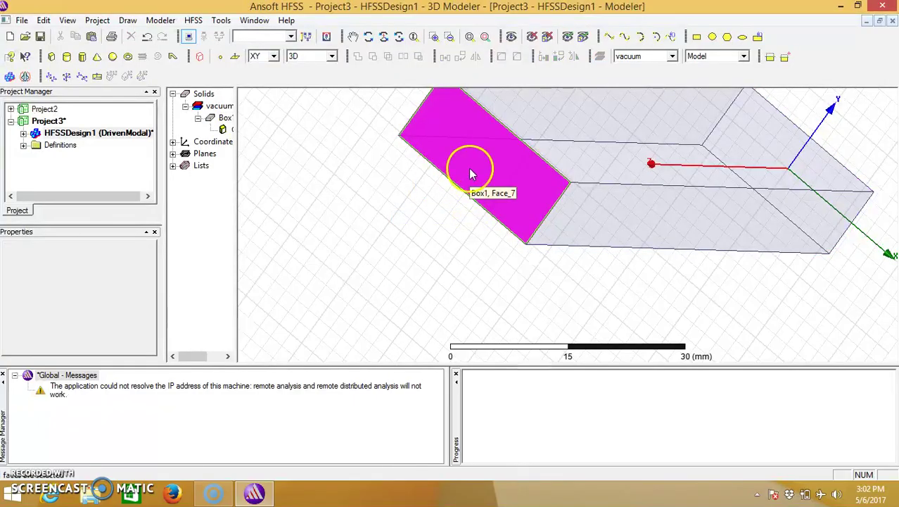
# Assign a wave port excitation to the selected end face, keeping 1 as the port name
pyautogui.rightClick(470, 171)
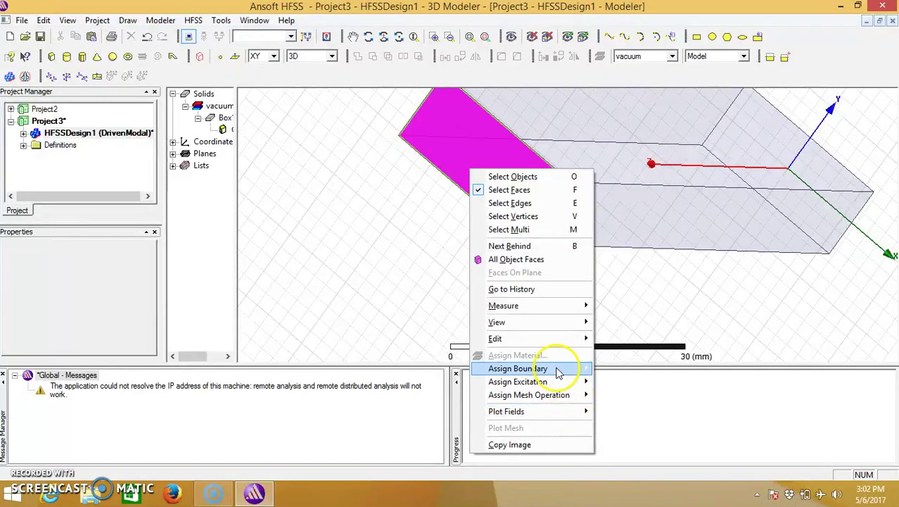
pyautogui.moveTo(562, 381)
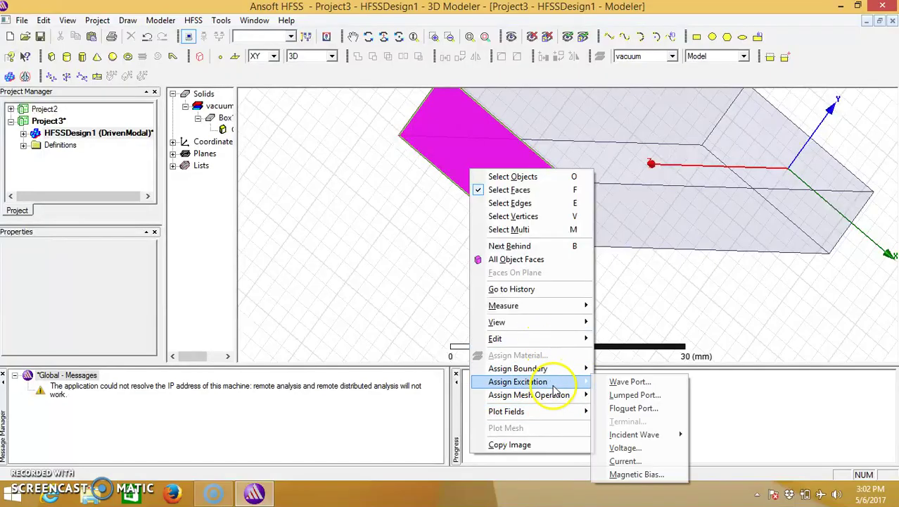
pyautogui.click(613, 383)
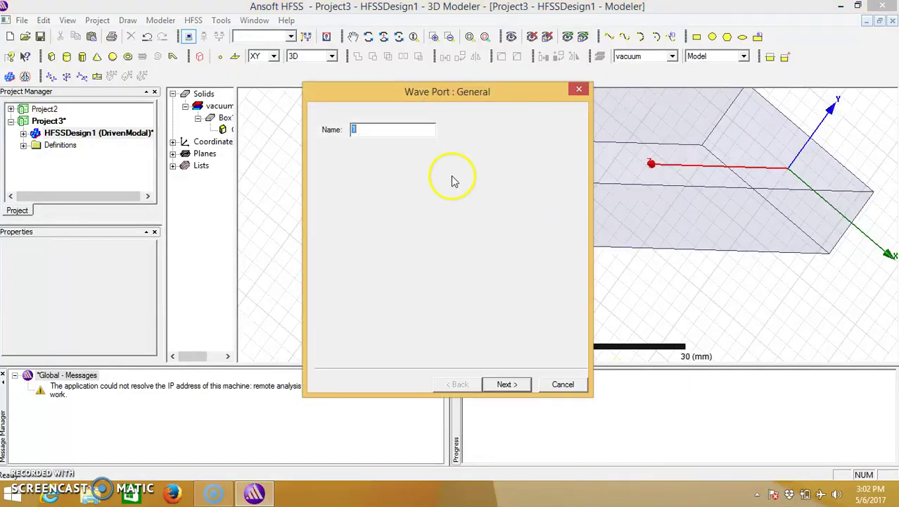
pyautogui.click(522, 391)
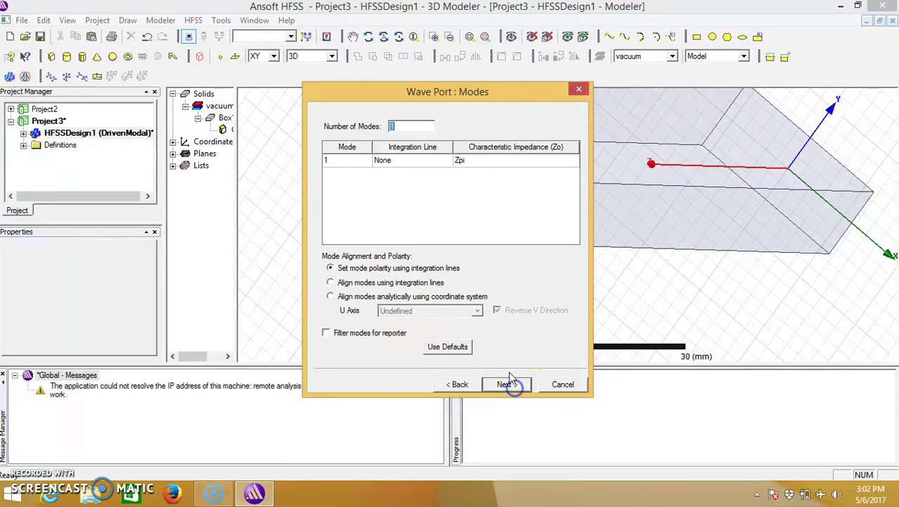
# Define a new integration line for mode 1 between the long edges' midpoints, from (0, -5.08, 100) to (0, 5.08, 100) mm
pyautogui.click(407, 160)
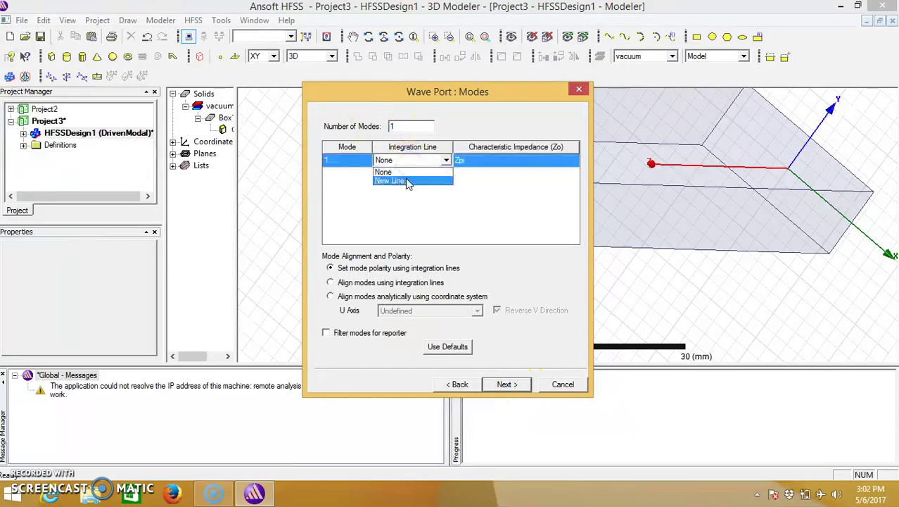
pyautogui.click(391, 181)
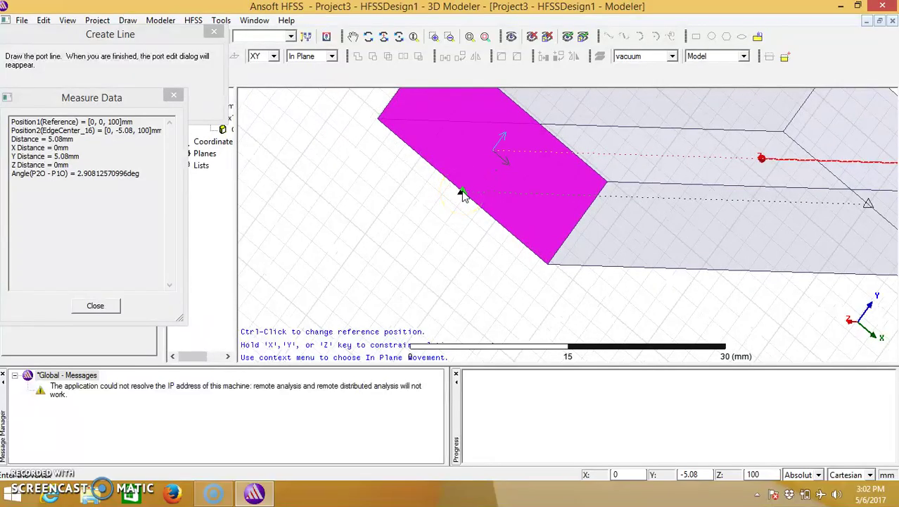
pyautogui.click(462, 195)
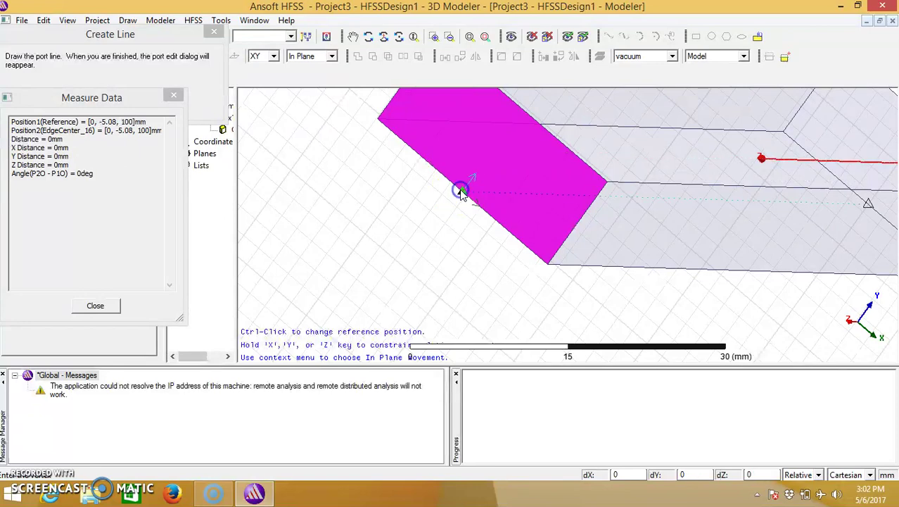
pyautogui.scroll(1, 512, 124)
pyautogui.scroll(-2, 517, 125)
pyautogui.scroll(1, 522, 117)
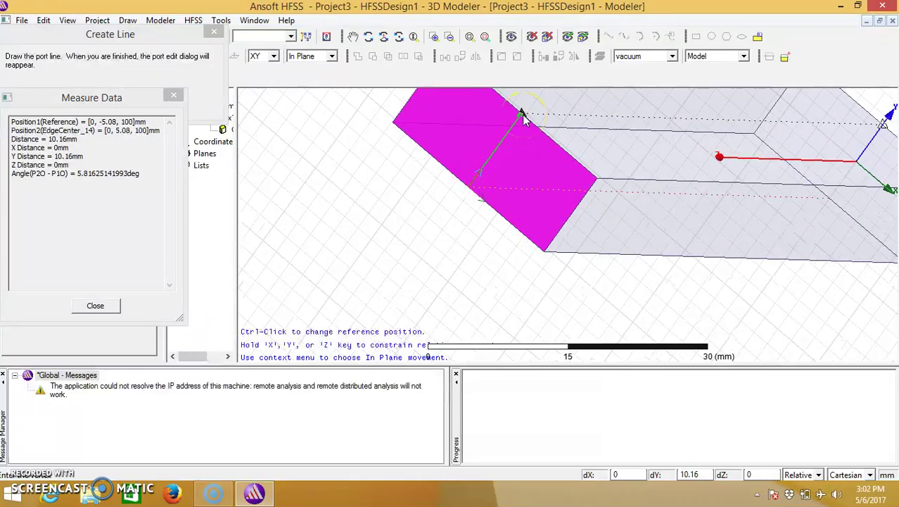
pyautogui.click(522, 118)
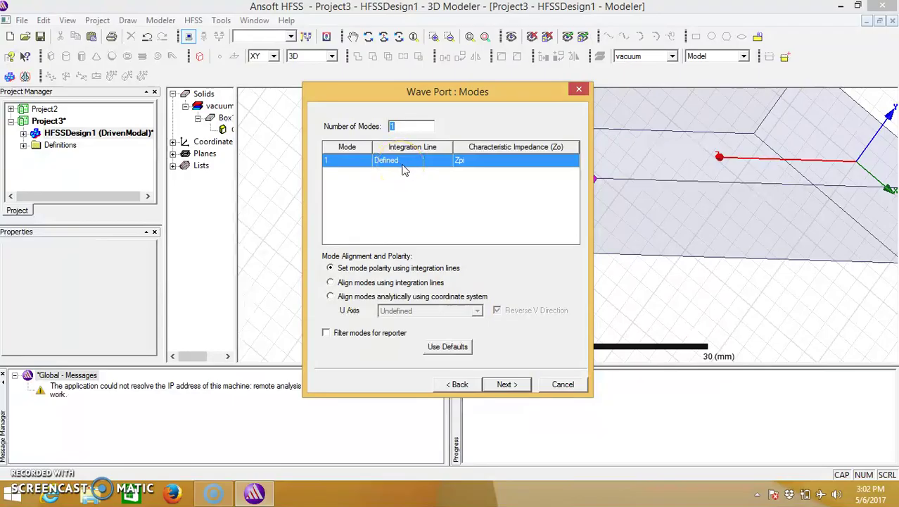
# Complete the wave port at the Z = 100 mm end with Do Not Renormalize and no deembedding
pyautogui.click(510, 387)
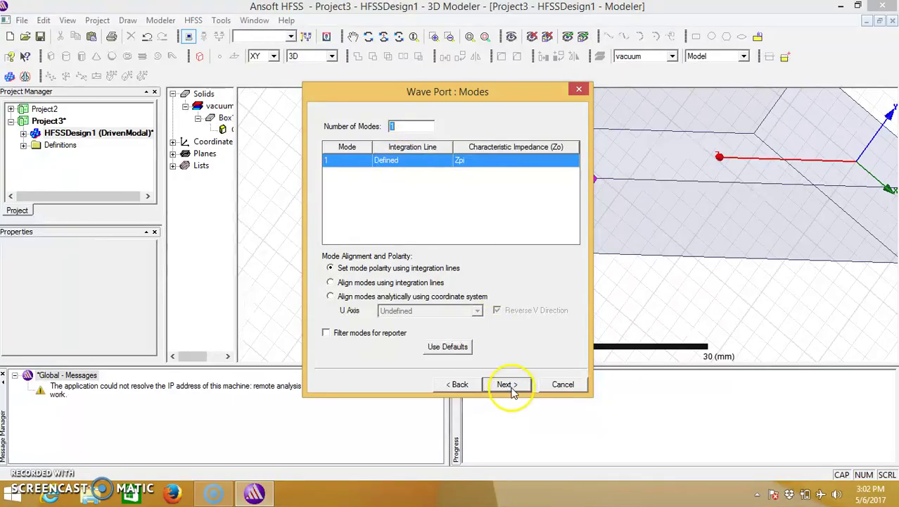
pyautogui.click(515, 385)
# Assign a second wave port excitation to the opposite end face of the box at Z = 0, keeping 2 as the port name
pyautogui.scroll(-3, 652, 267)
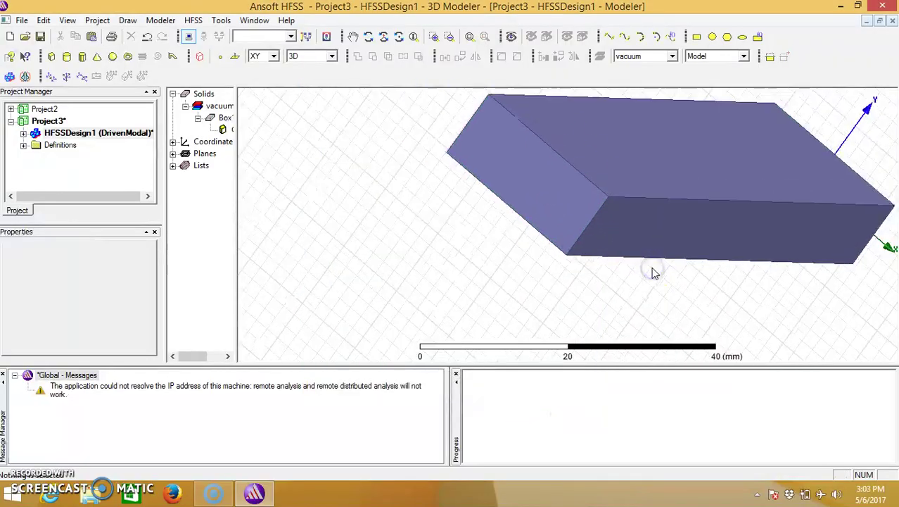
pyautogui.click(368, 35)
pyautogui.moveTo(821, 218); pyautogui.dragTo(637, 246)
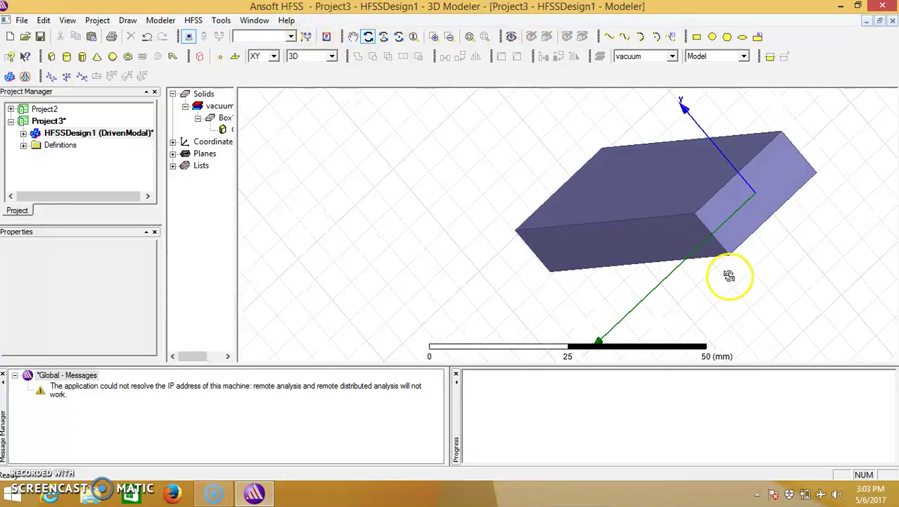
pyautogui.click(753, 211)
pyautogui.rightClick(752, 211)
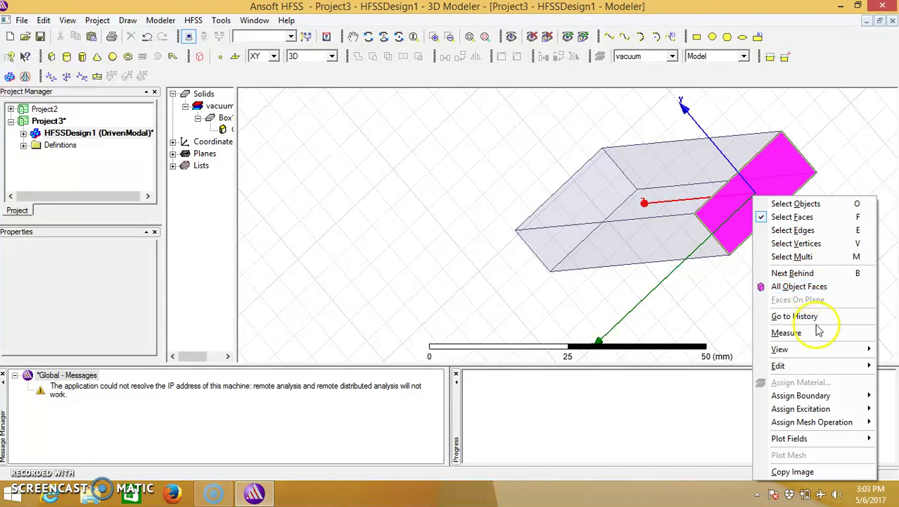
pyautogui.moveTo(835, 412)
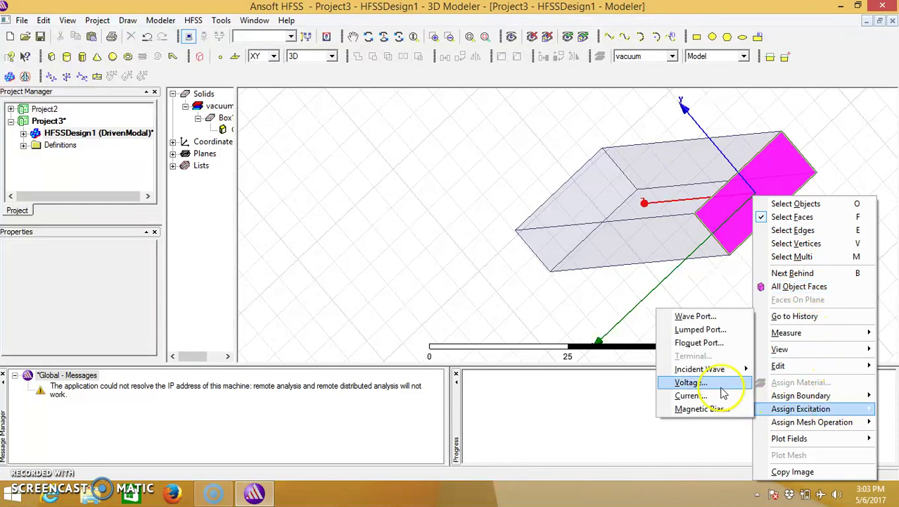
pyautogui.click(700, 318)
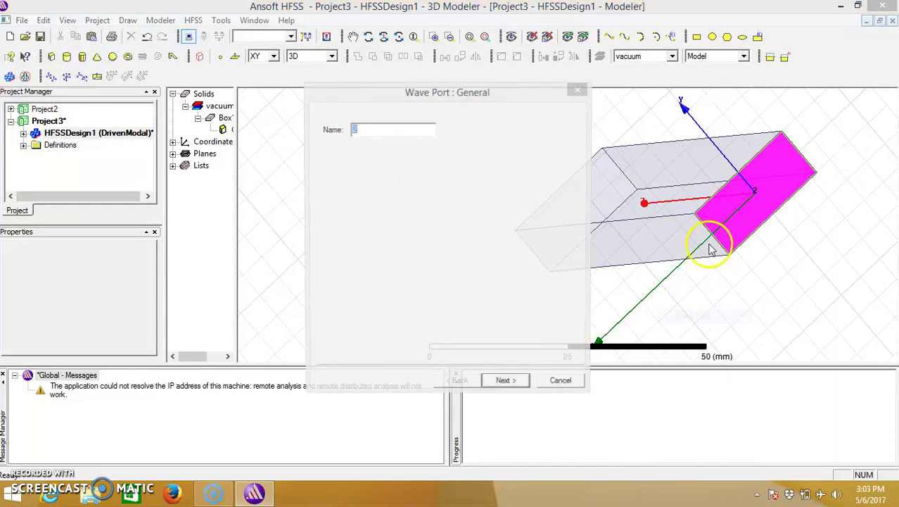
pyautogui.click(505, 385)
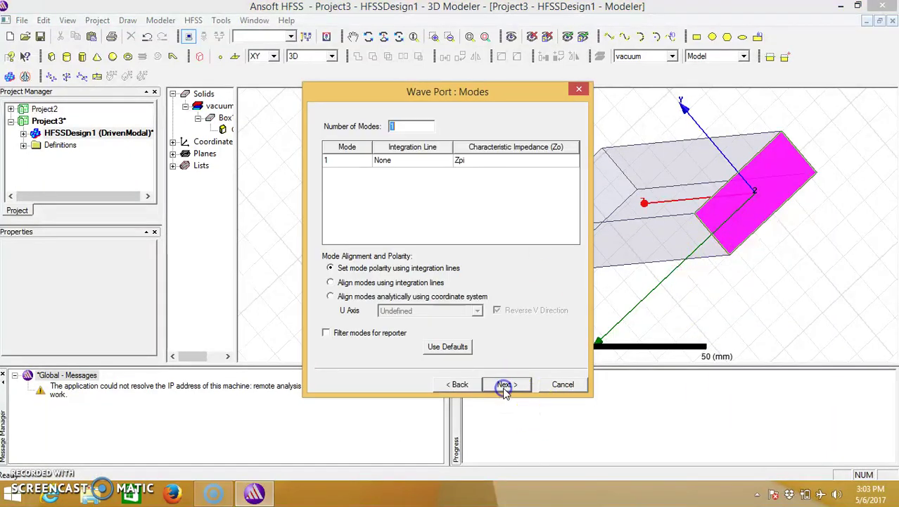
# Define port 2's mode 1 integration line from (0, -5.08, 0) mm to the opposite long edge's midpoint, and finish the port without renormalization
pyautogui.click(412, 160)
pyautogui.click(422, 161)
pyautogui.click(423, 183)
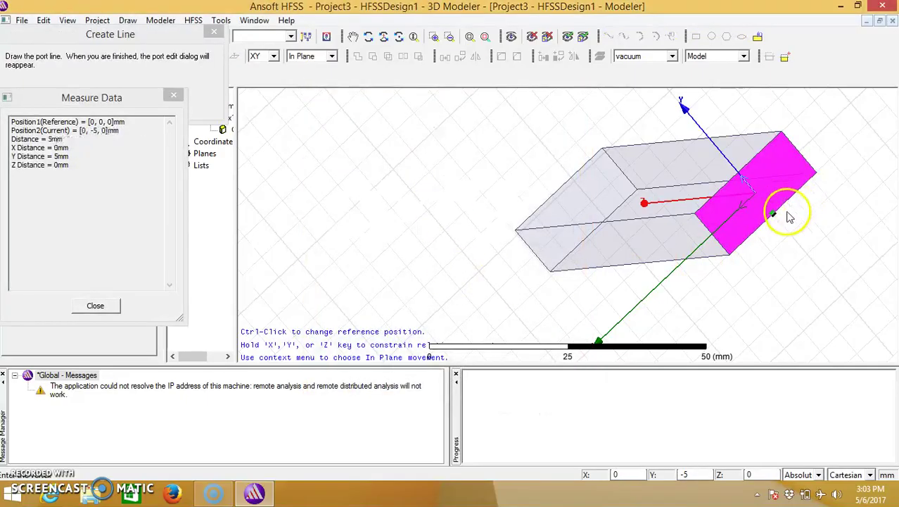
pyautogui.scroll(2, 773, 154)
pyautogui.scroll(2, 770, 204)
pyautogui.scroll(1, 774, 215)
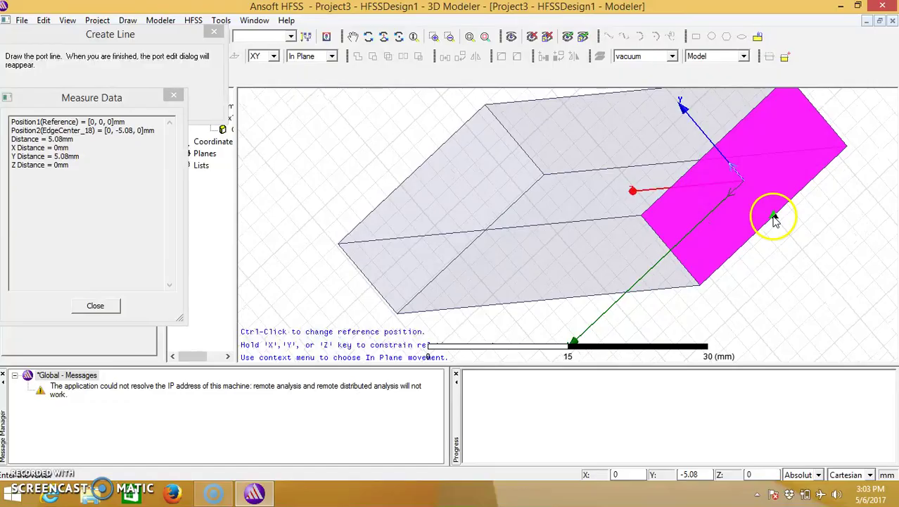
pyautogui.click(774, 217)
pyautogui.click(713, 150)
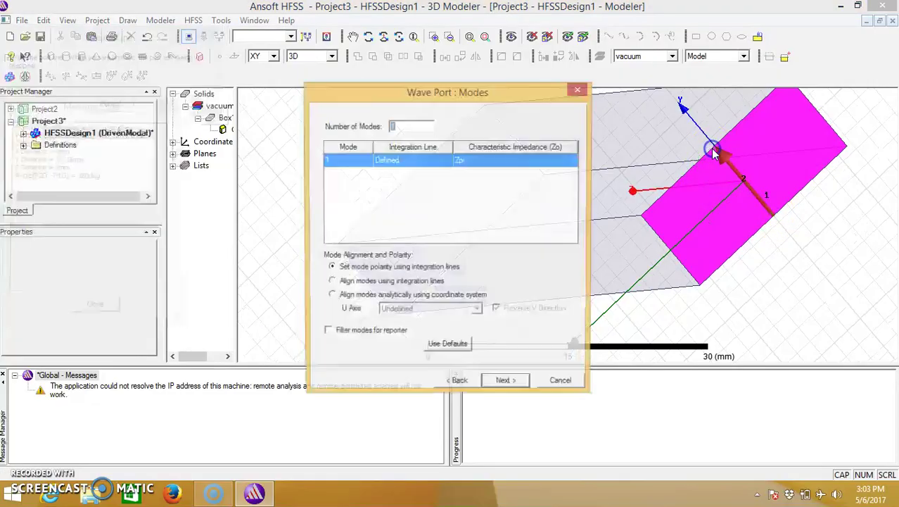
pyautogui.click(506, 381)
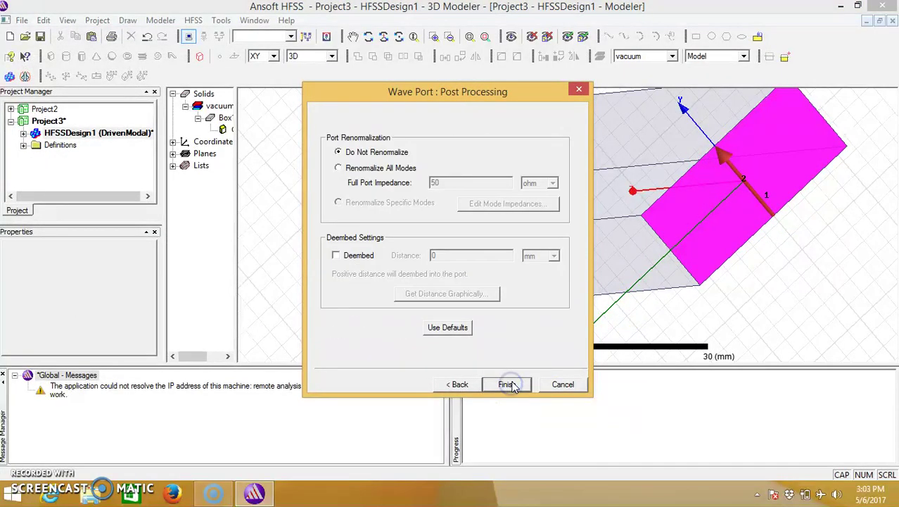
pyautogui.click(506, 384)
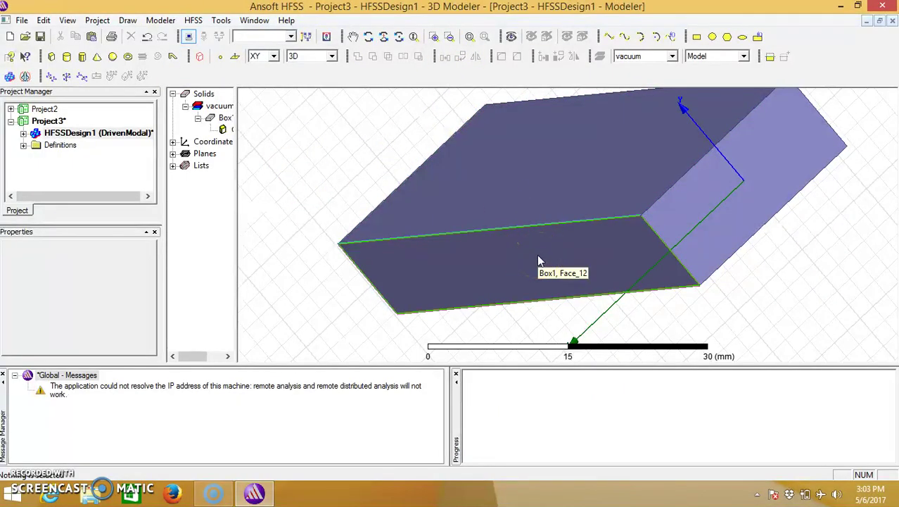
# Select the four long side faces of the box together, leaving both end faces unselected
pyautogui.click(474, 266)
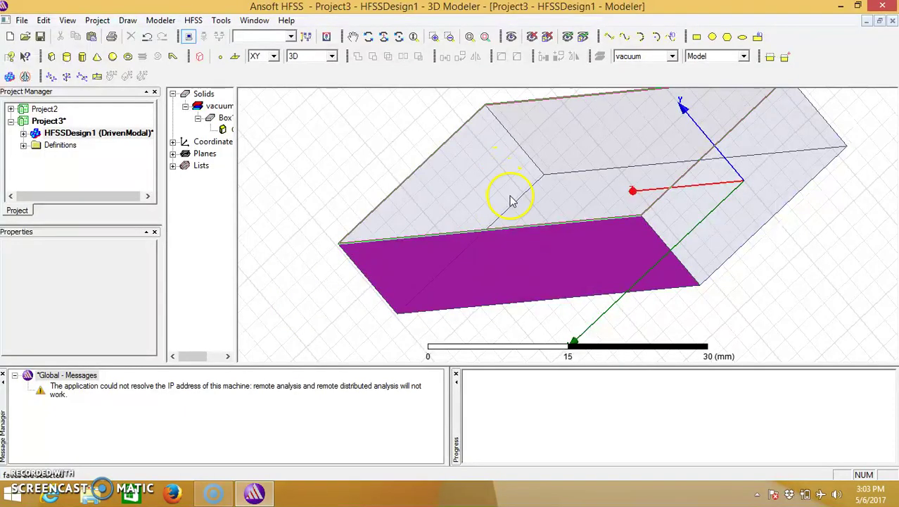
pyautogui.keyDown('ctrl'); pyautogui.click(513, 204); pyautogui.keyUp('ctrl')
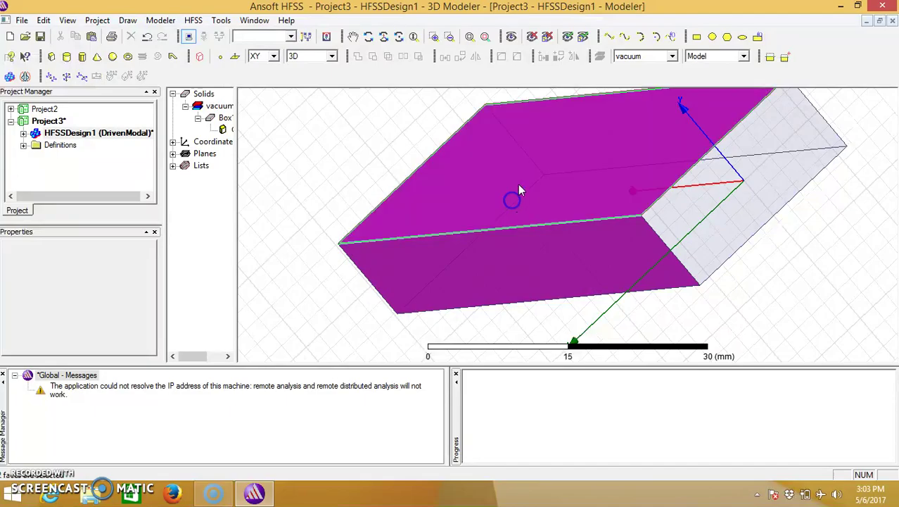
pyautogui.keyDown('alt'); pyautogui.moveTo(521, 174); pyautogui.dragTo(573, 183); pyautogui.keyUp('alt')
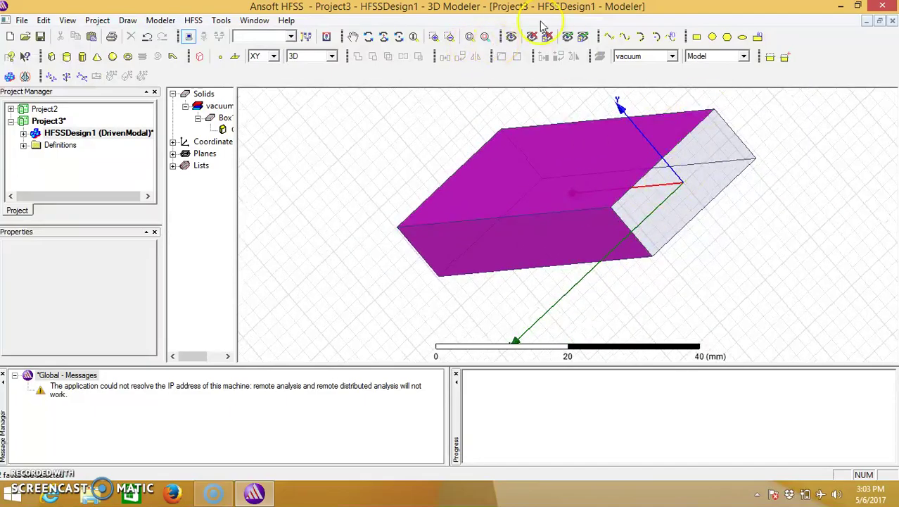
pyautogui.click(368, 37)
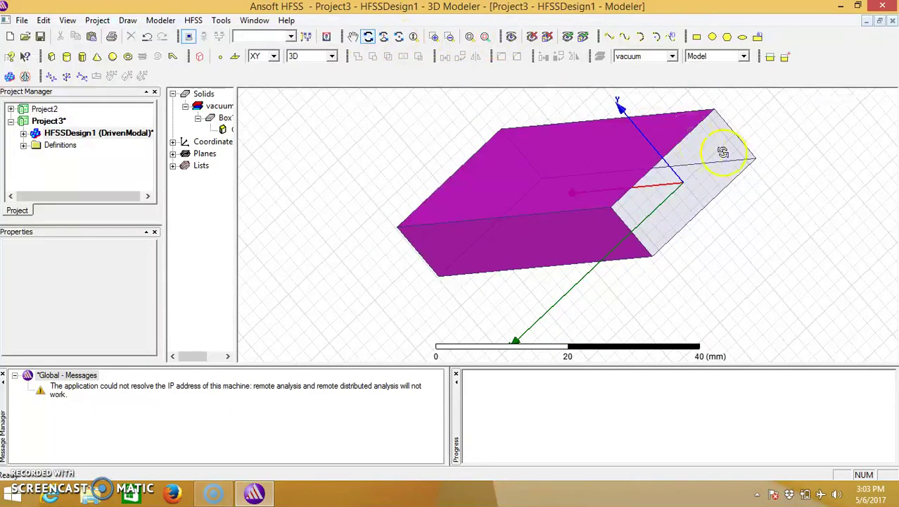
pyautogui.moveTo(734, 145); pyautogui.dragTo(702, 192)
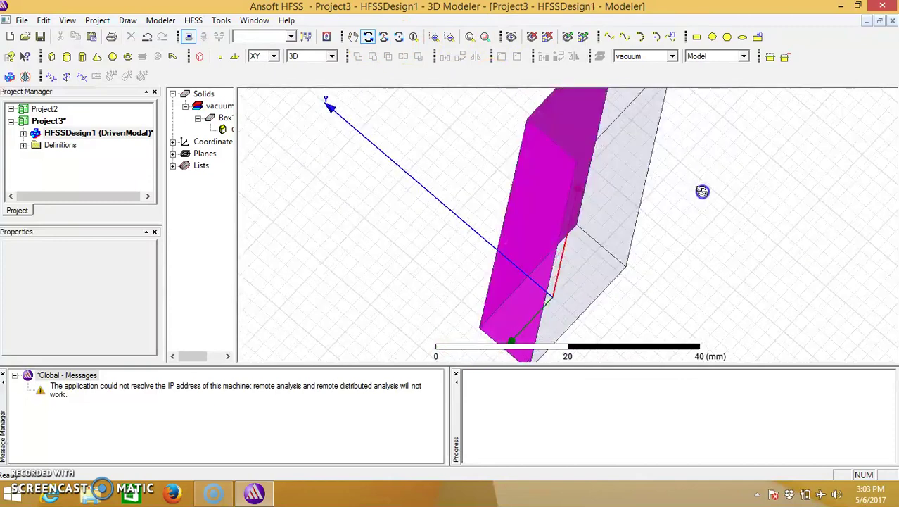
pyautogui.click(634, 184)
pyautogui.click(368, 36)
pyautogui.moveTo(668, 223); pyautogui.dragTo(638, 184)
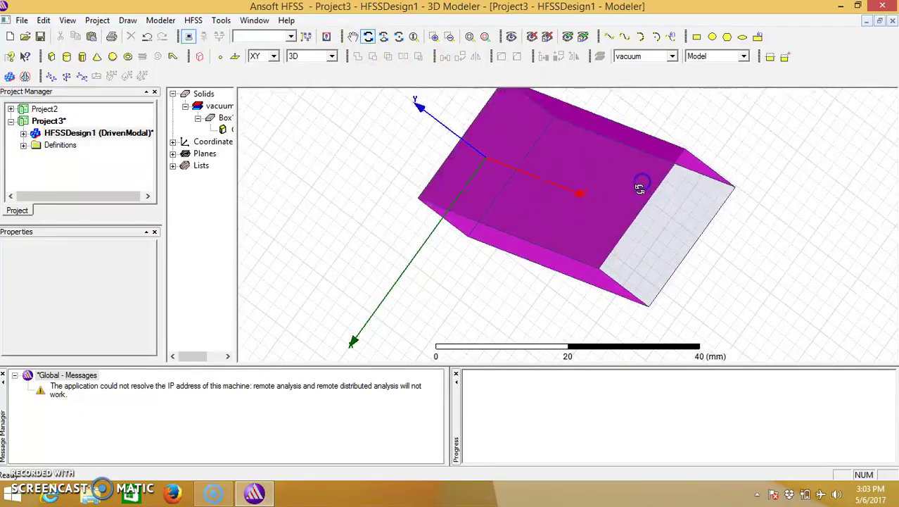
pyautogui.click(648, 234)
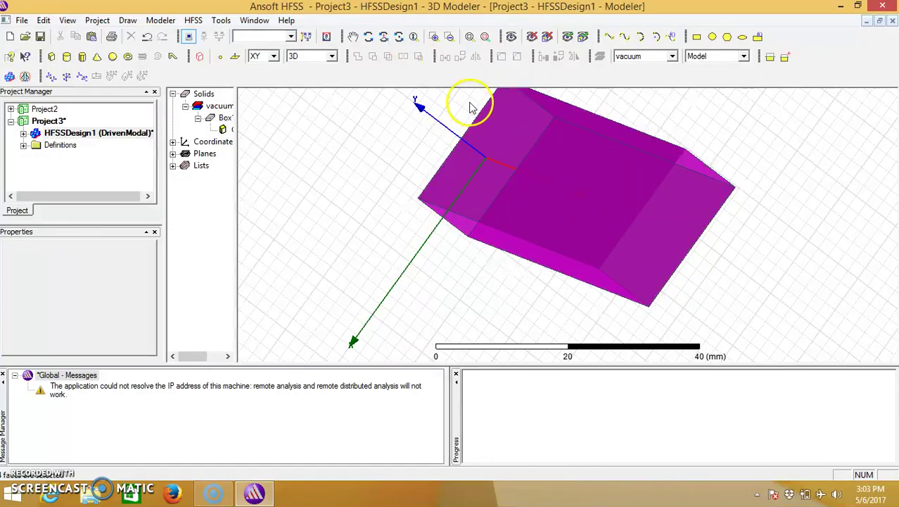
# Assign a Perfect E boundary named PerfE1 to the four selected side faces, without an infinite ground plane
pyautogui.click(368, 36)
pyautogui.moveTo(404, 148); pyautogui.dragTo(428, 188)
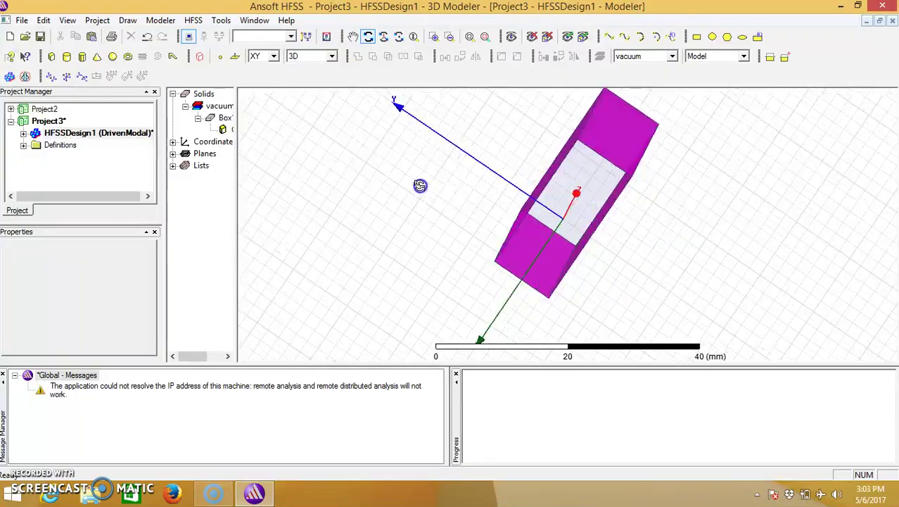
pyautogui.moveTo(420, 185); pyautogui.dragTo(437, 198)
pyautogui.click(563, 173)
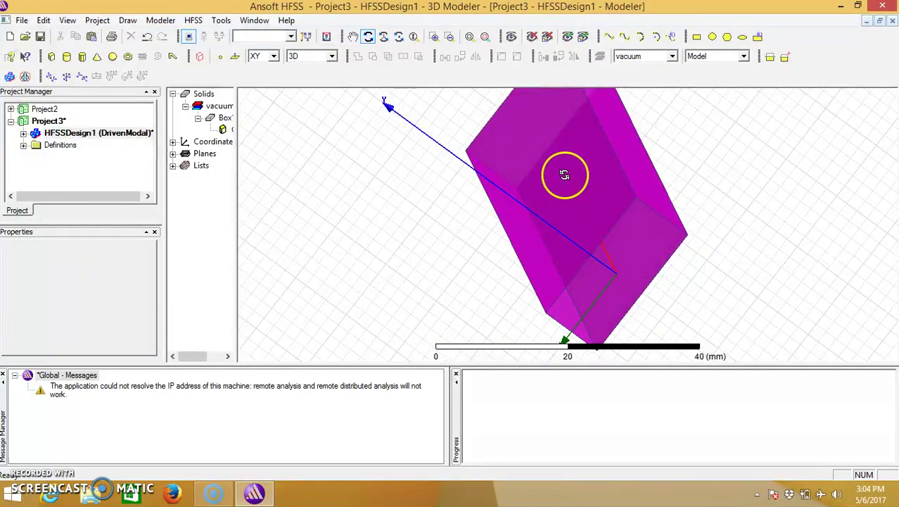
pyautogui.rightClick(581, 214)
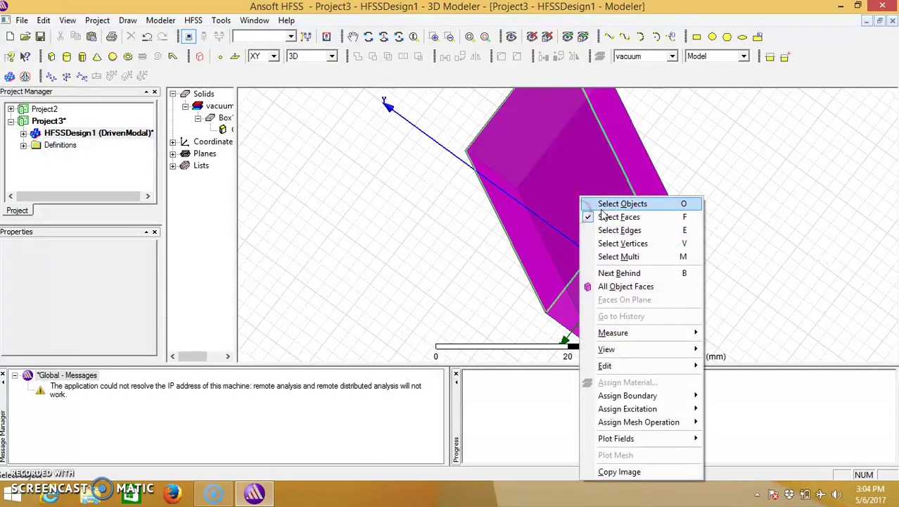
pyautogui.moveTo(642, 396)
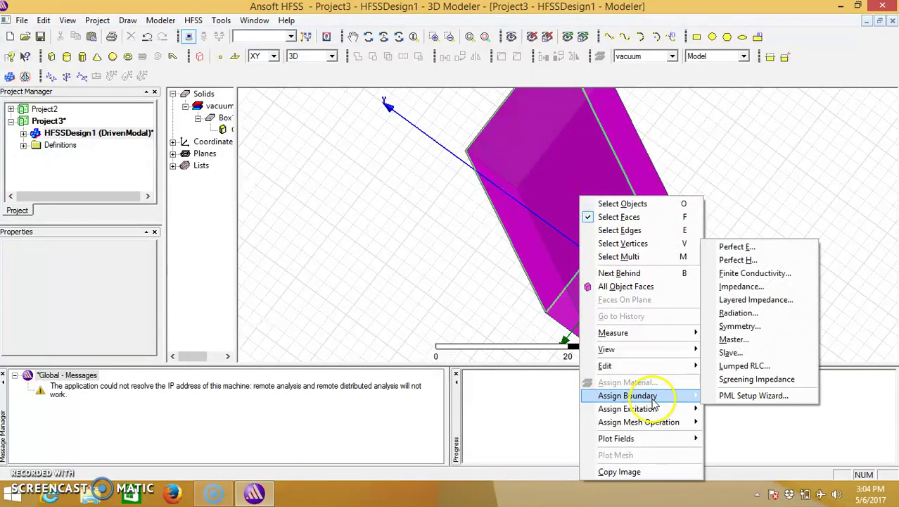
pyautogui.click(738, 247)
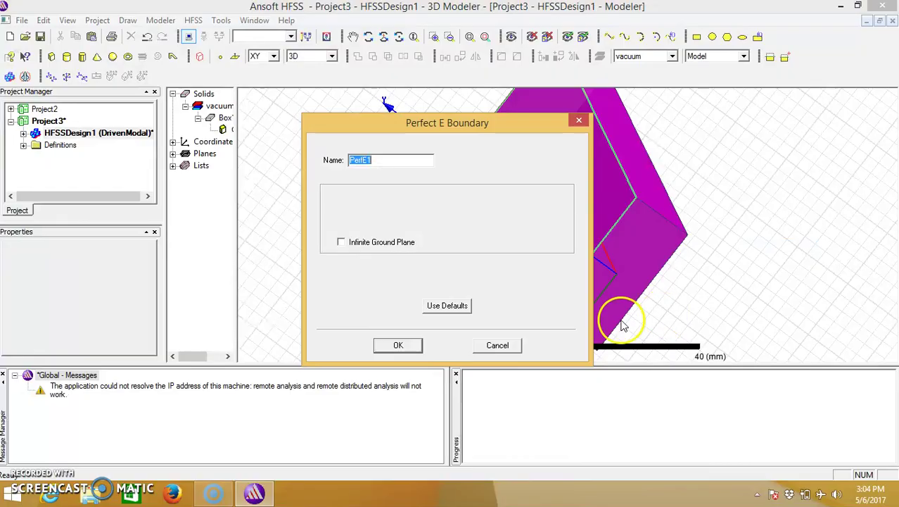
pyautogui.click(398, 345)
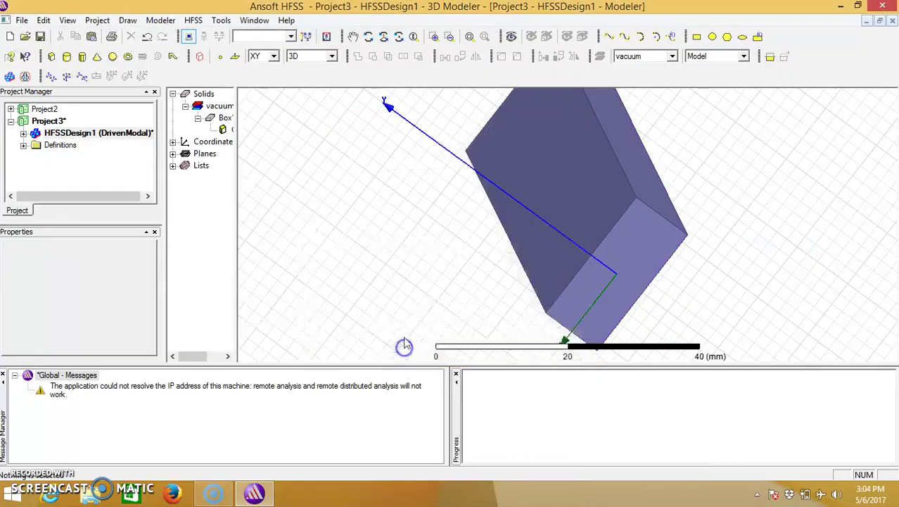
# Check on the model which faces excitations 1 and 2 and the PerfE1 boundary are assigned to
pyautogui.click(23, 134)
pyautogui.click(35, 145)
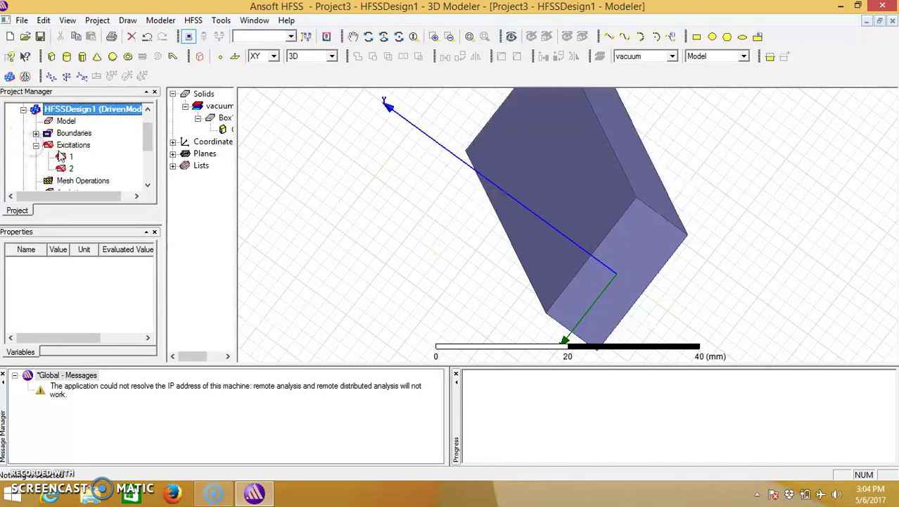
pyautogui.click(67, 156)
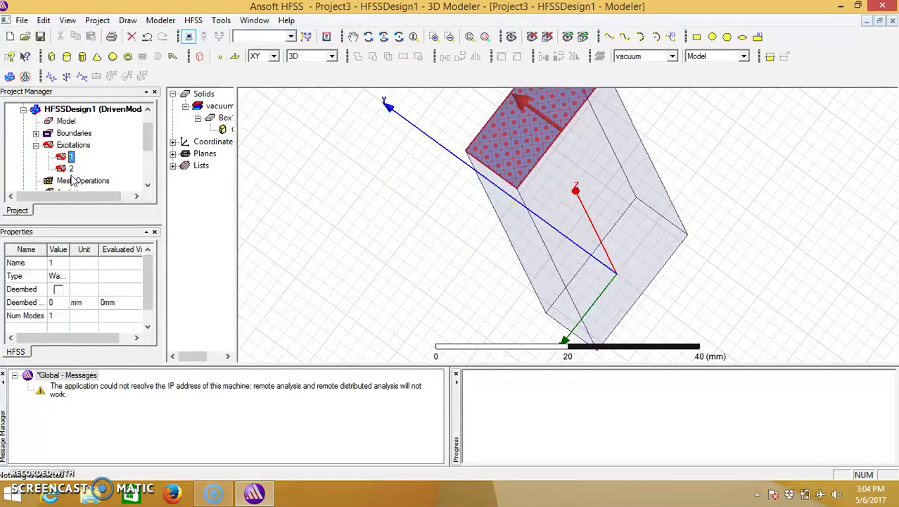
pyautogui.click(71, 169)
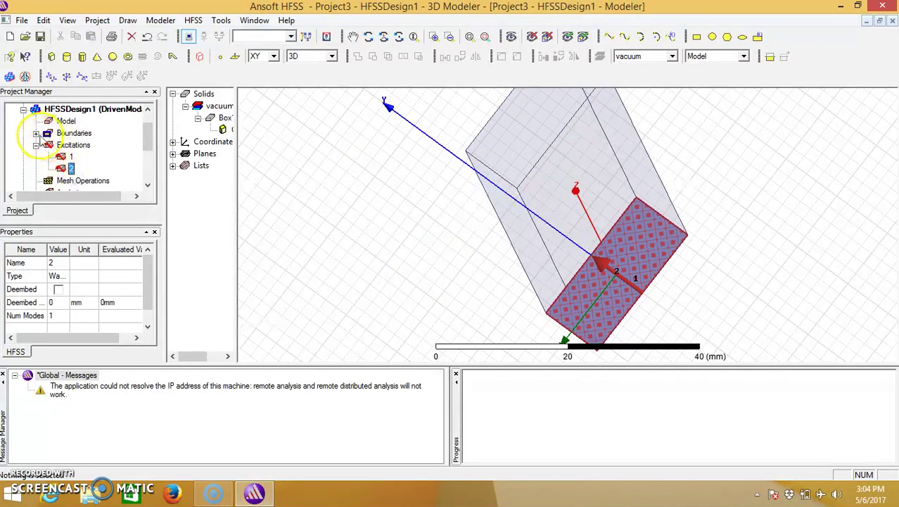
pyautogui.click(36, 133)
pyautogui.click(73, 145)
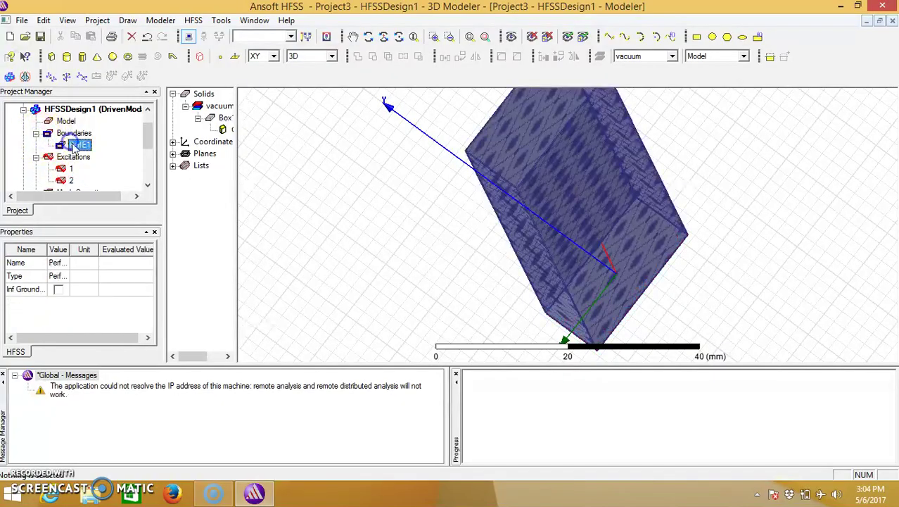
pyautogui.click(406, 217)
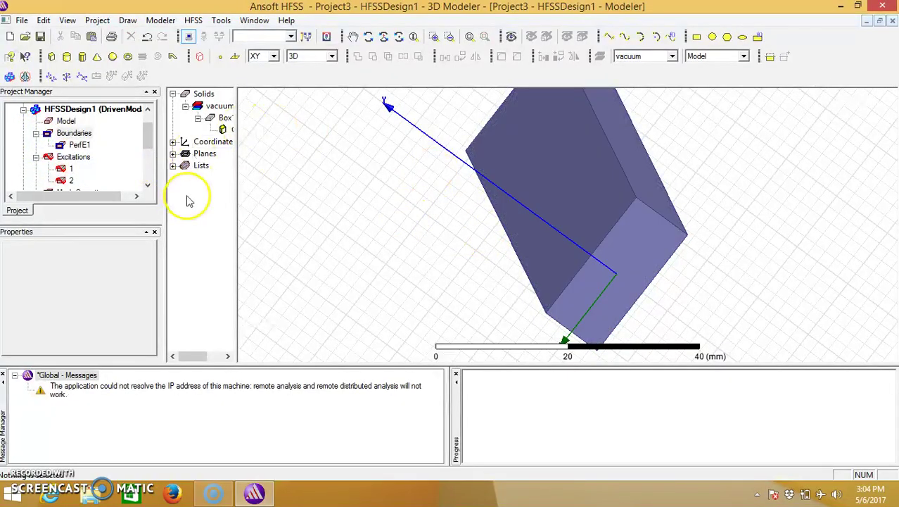
# Add a solution setup with a 10 GHz solution frequency, keeping 6 maximum passes and a maximum delta S of 0.02
pyautogui.click(147, 185)
pyautogui.click(147, 185)
pyautogui.click(147, 184)
pyautogui.click(147, 185)
pyautogui.click(147, 184)
pyautogui.click(147, 184)
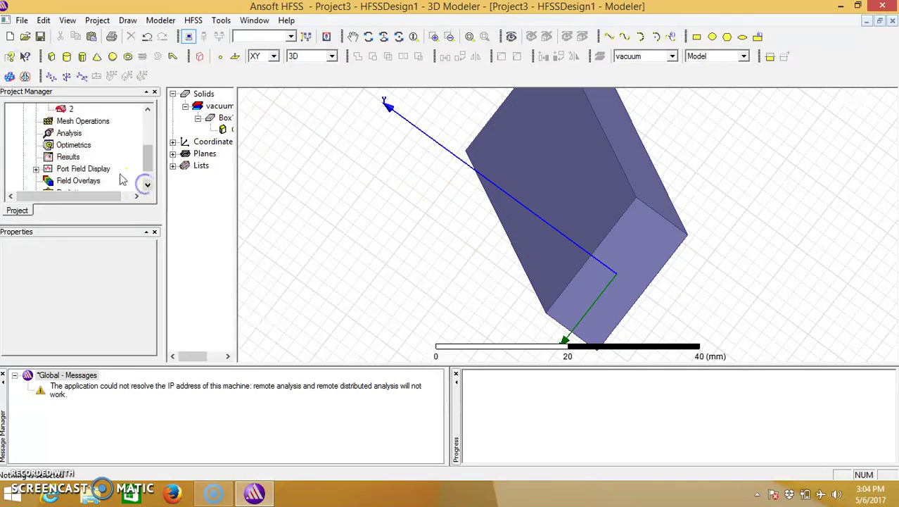
pyautogui.click(68, 134)
pyautogui.rightClick(67, 134)
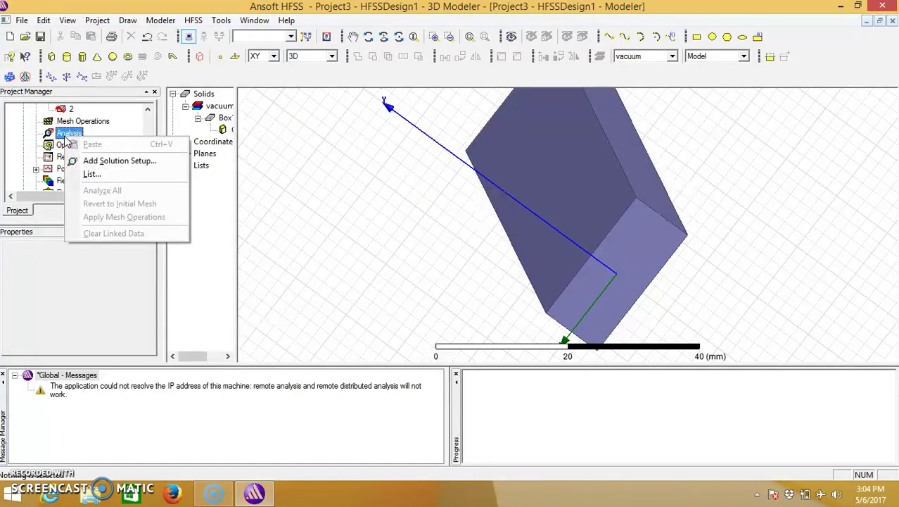
pyautogui.click(123, 164)
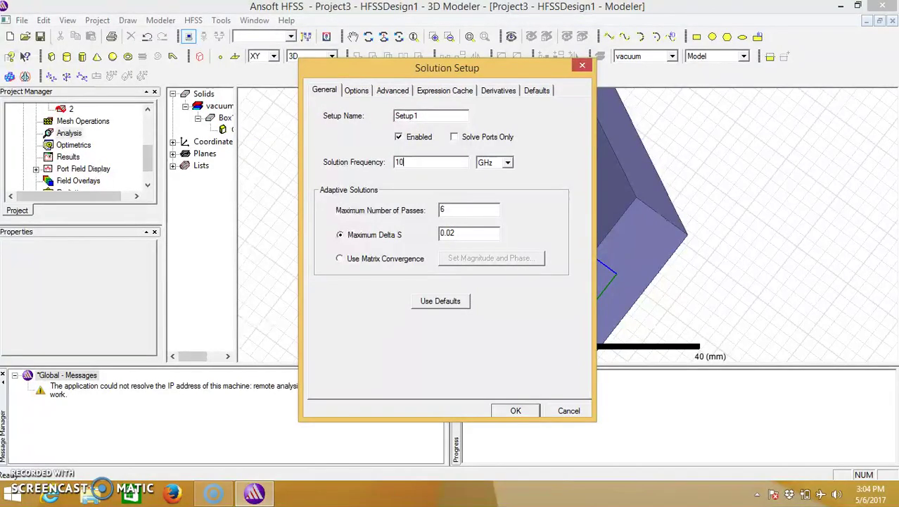
pyautogui.click(516, 410)
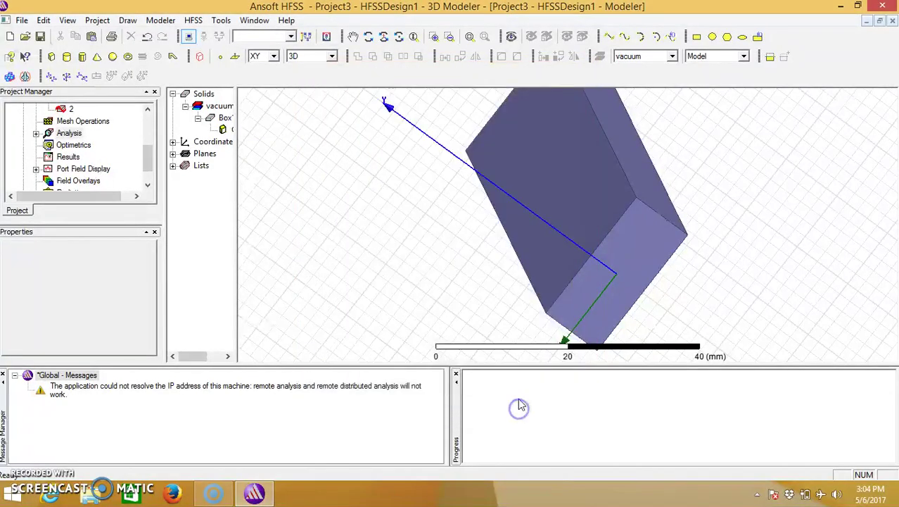
# Add an interpolating frequency sweep to Setup1, from 7 to 15 GHz in linear steps of 0.1 GHz
pyautogui.click(147, 185)
pyautogui.doubleClick(48, 121)
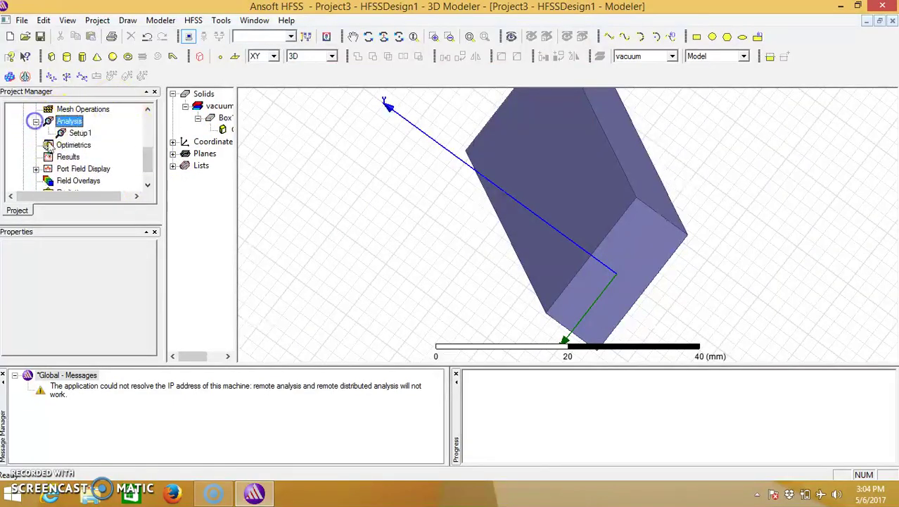
pyautogui.click(73, 134)
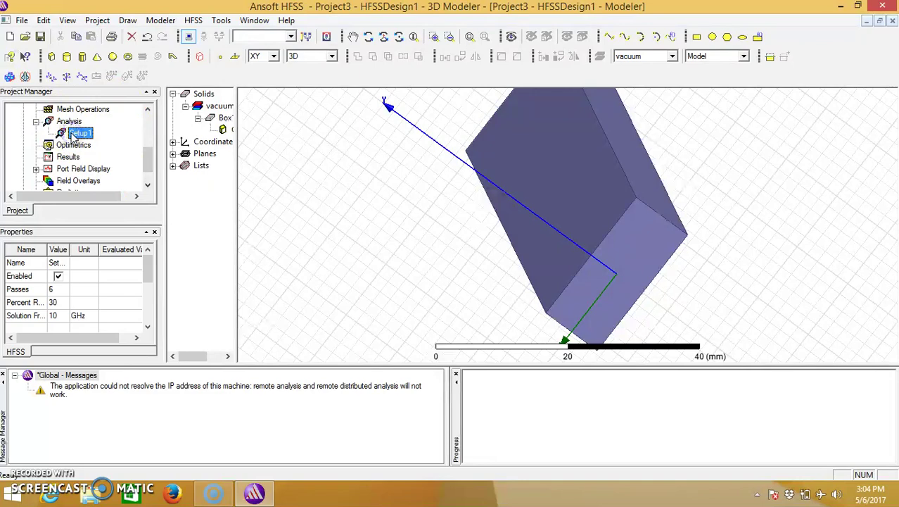
pyautogui.rightClick(74, 135)
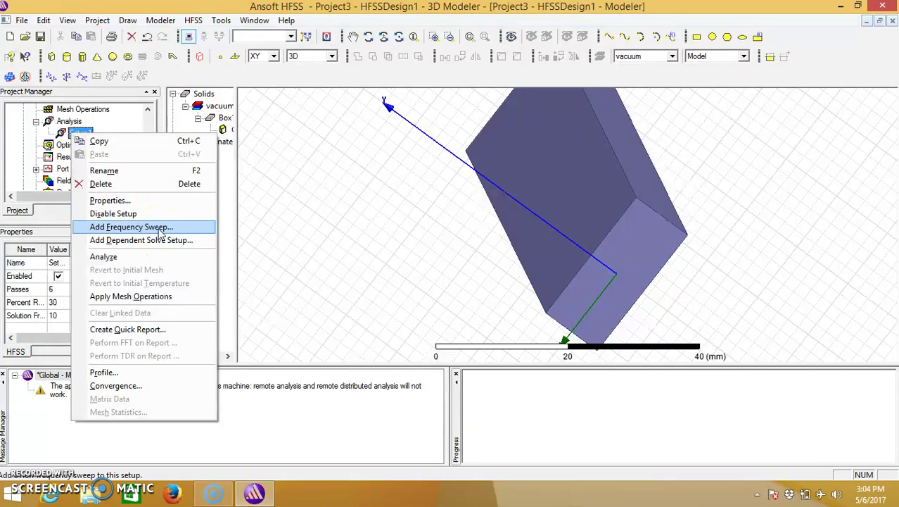
pyautogui.click(162, 227)
pyautogui.click(328, 159)
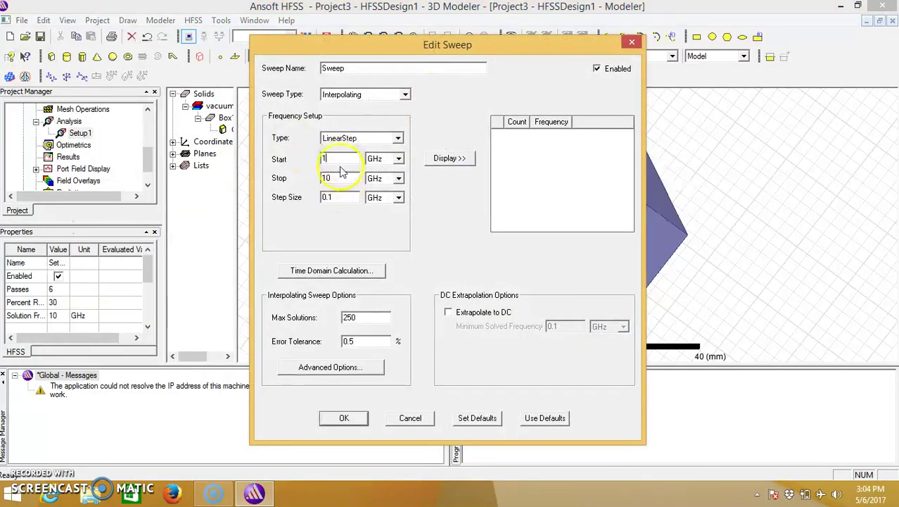
pyautogui.click(344, 180)
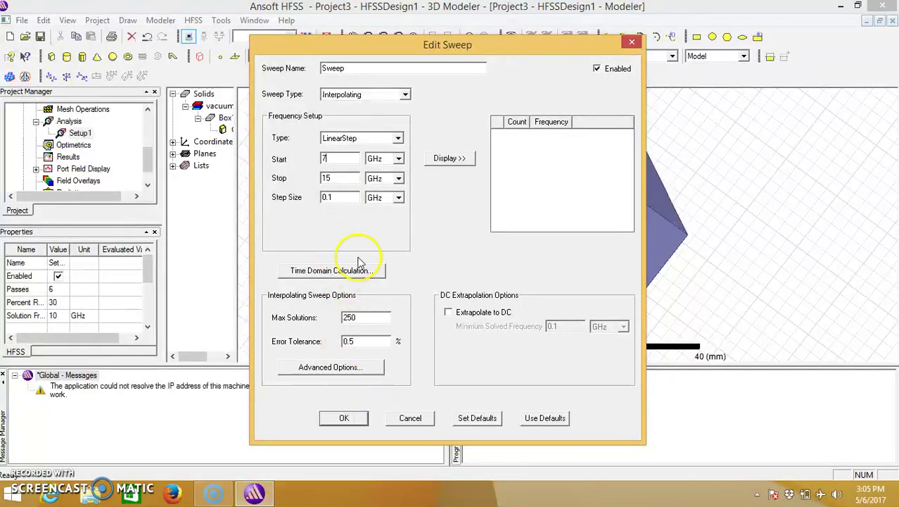
pyautogui.click(344, 418)
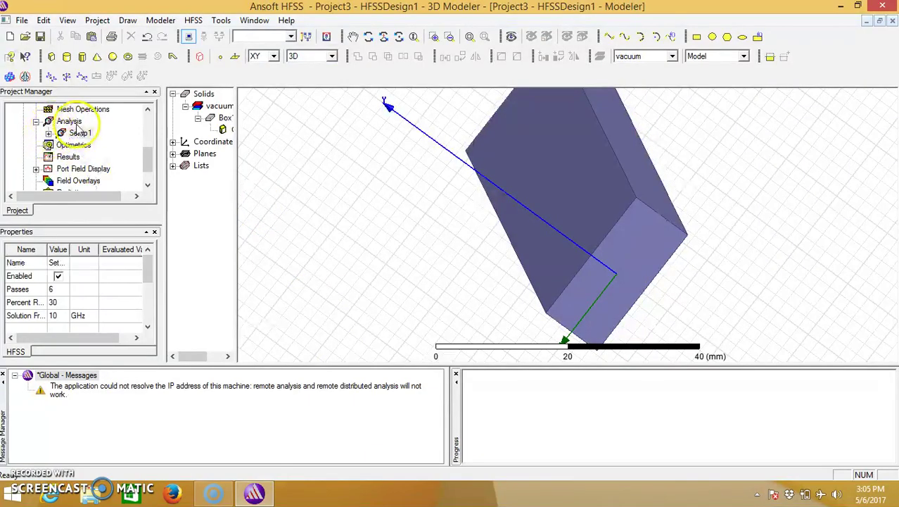
# Start analyzing all solution setups of the design
pyautogui.click(73, 122)
pyautogui.rightClick(77, 126)
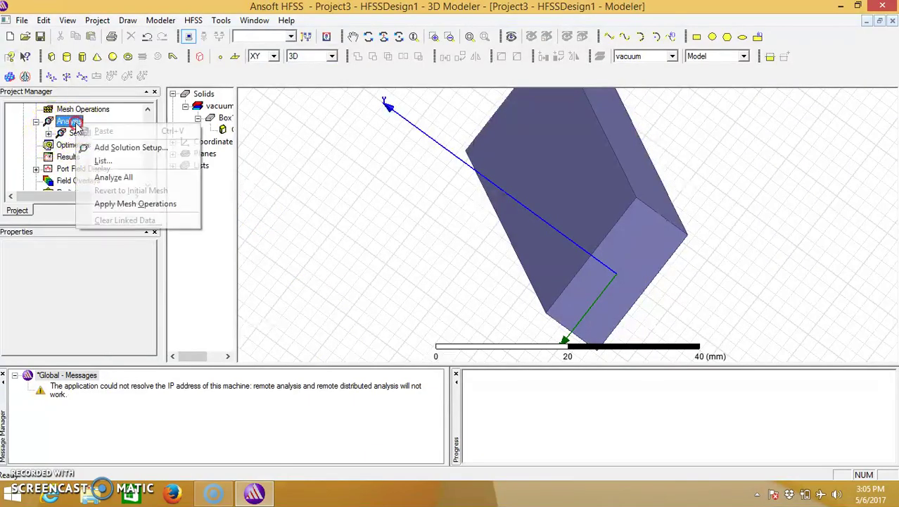
pyautogui.click(113, 178)
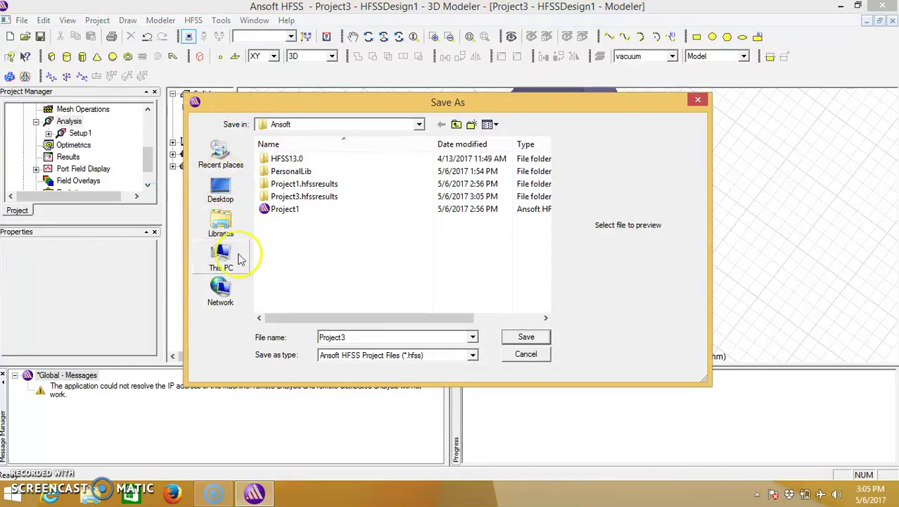
# Save the project as rectangular_waveguide in the rectangular wave guide folder inside the desktop's hfss design folder
pyautogui.click(221, 187)
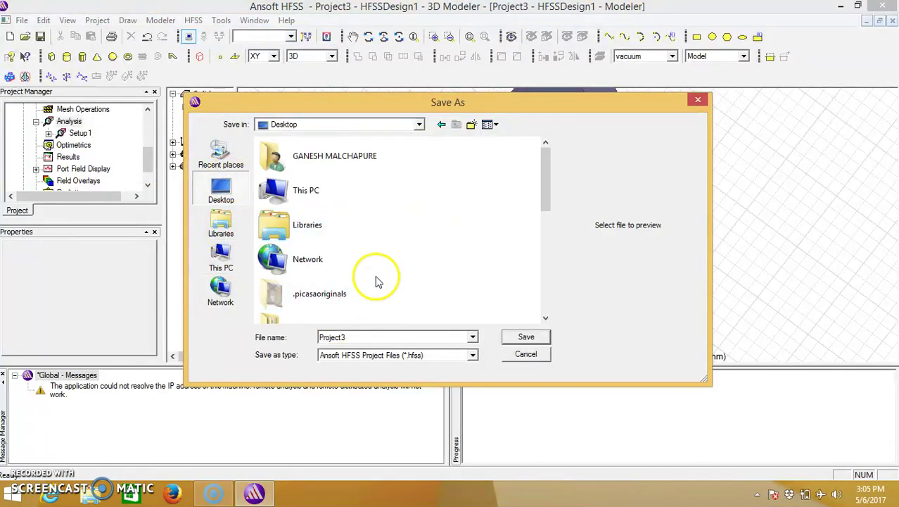
pyautogui.click(546, 318)
pyautogui.scroll(-1, 547, 318)
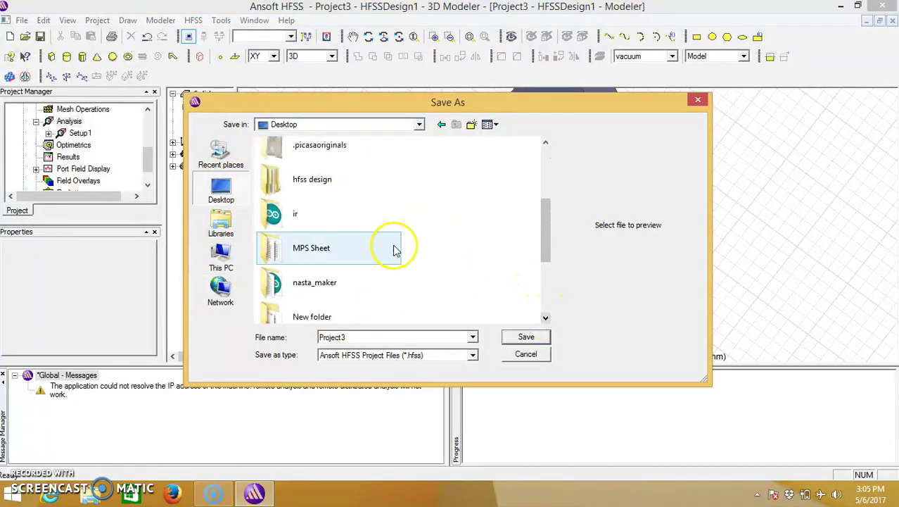
pyautogui.doubleClick(341, 188)
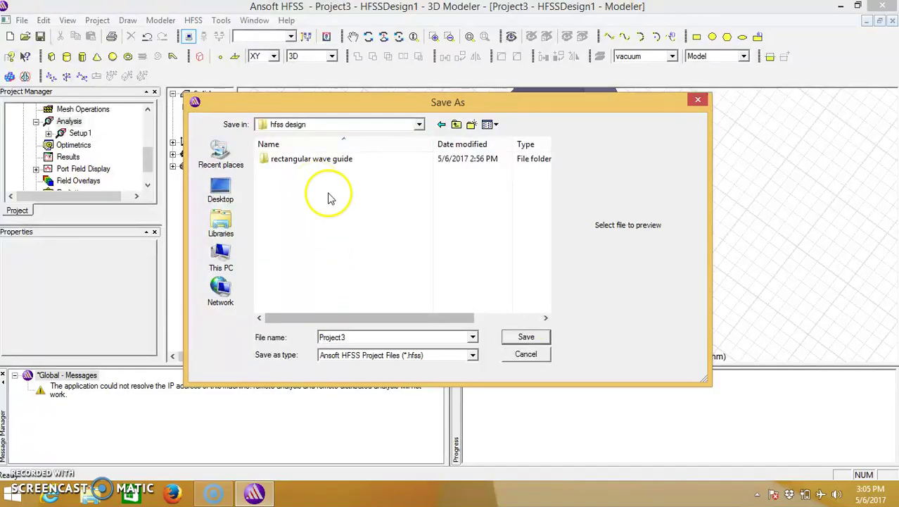
pyautogui.doubleClick(320, 158)
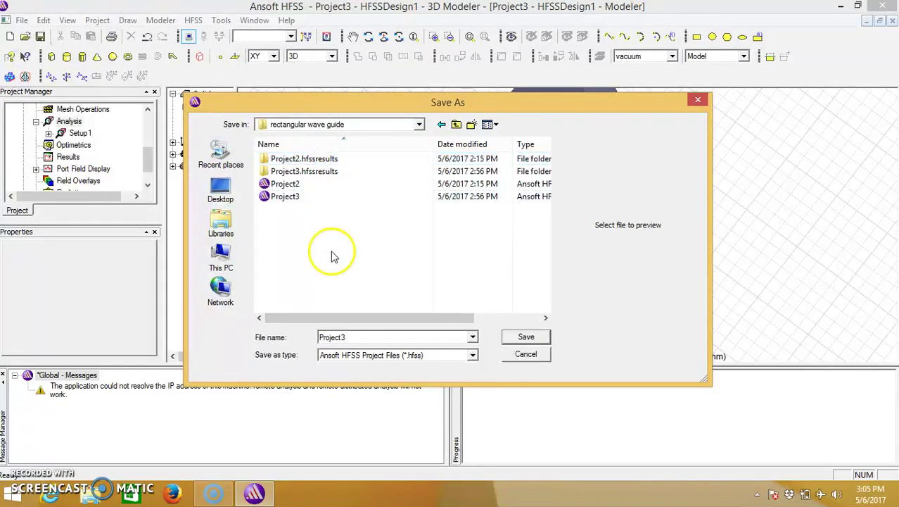
pyautogui.doubleClick(375, 336)
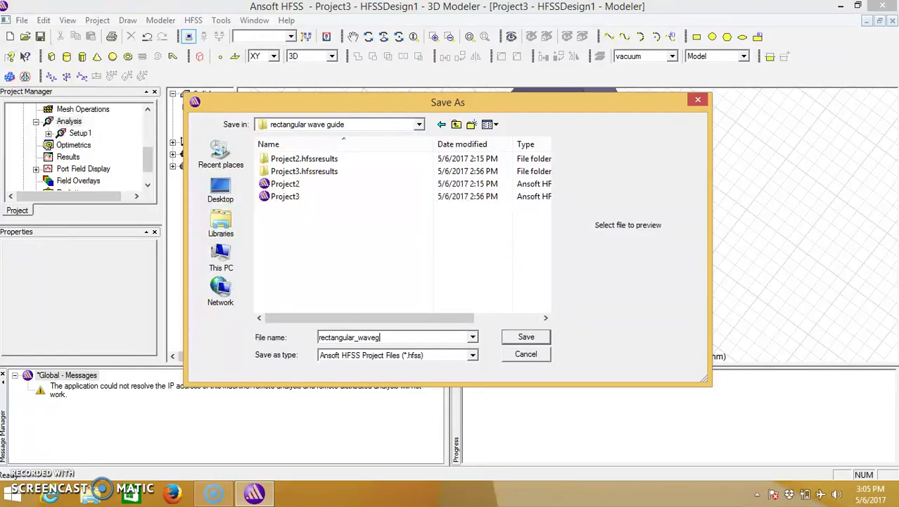
pyautogui.press('Return')
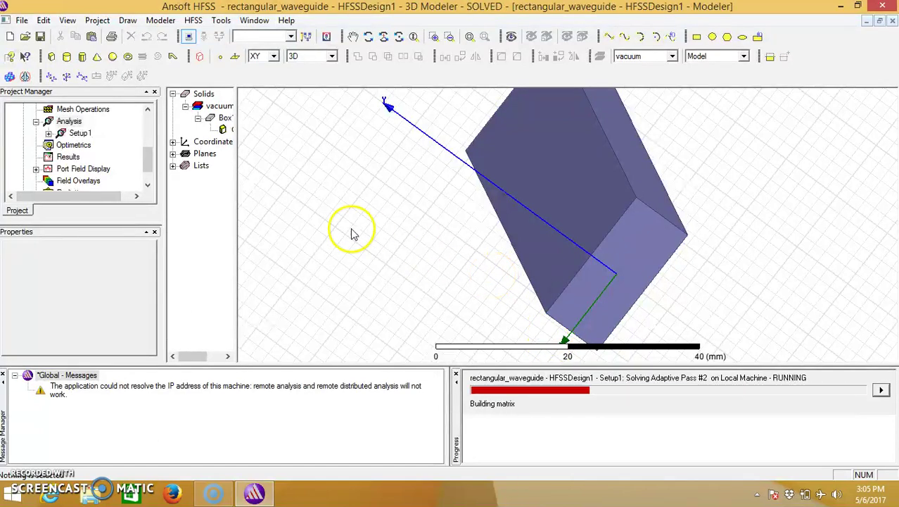
# Switch to object selection and plot Vector_E on the whole box for Setup1 : LastAdaptive at 10GHz and 0deg phase
pyautogui.click(148, 186)
pyautogui.click(148, 187)
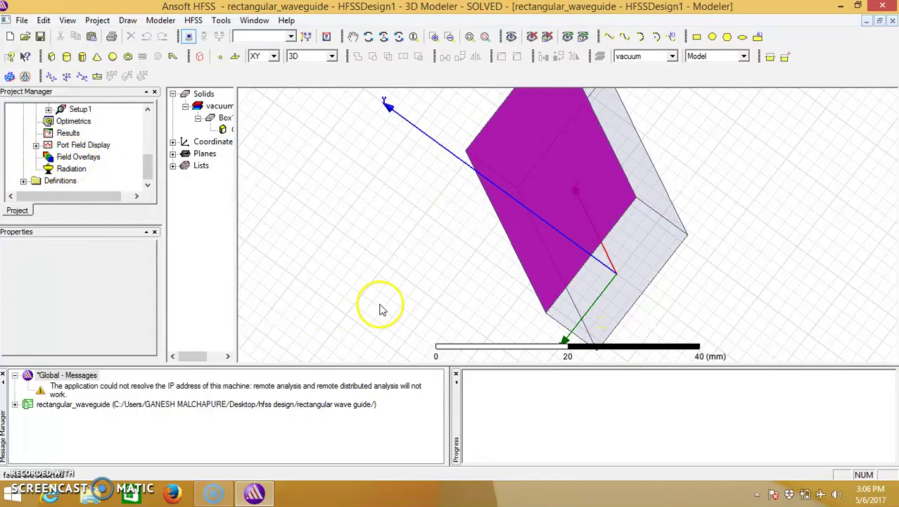
pyautogui.rightClick(379, 197)
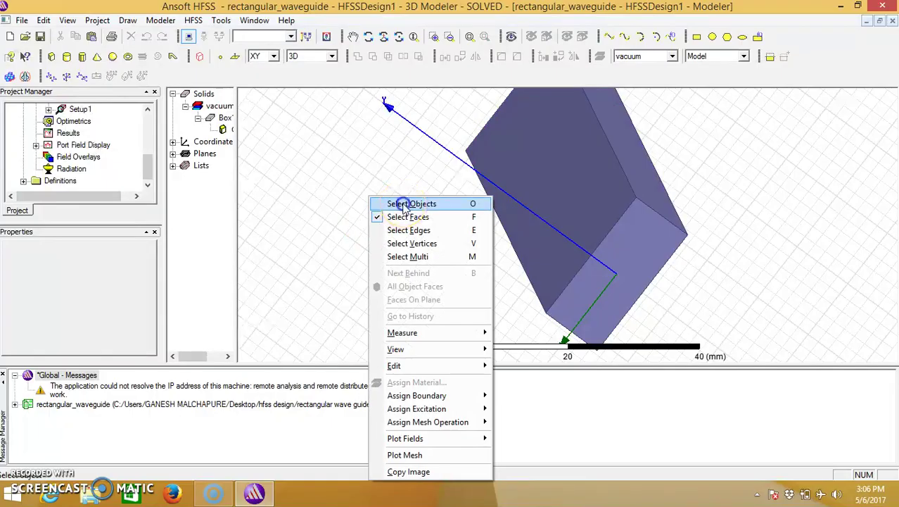
pyautogui.click(399, 205)
pyautogui.click(558, 223)
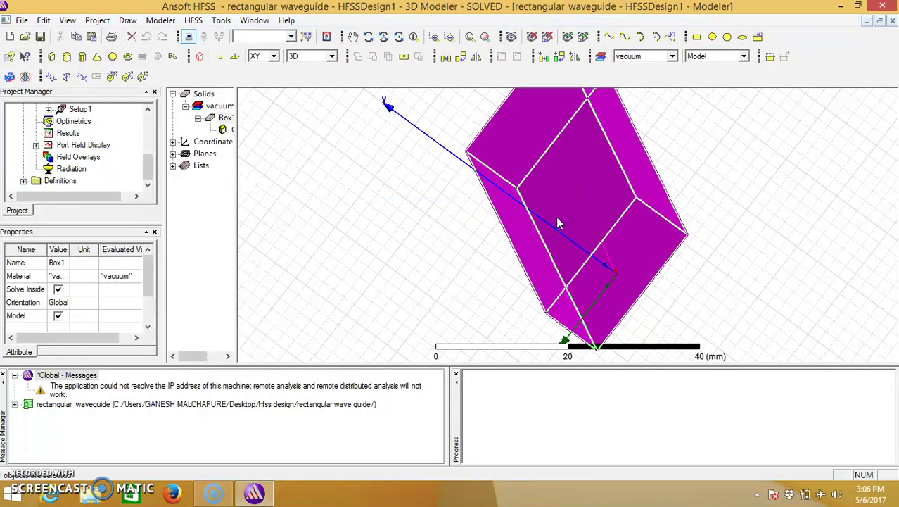
pyautogui.rightClick(558, 223)
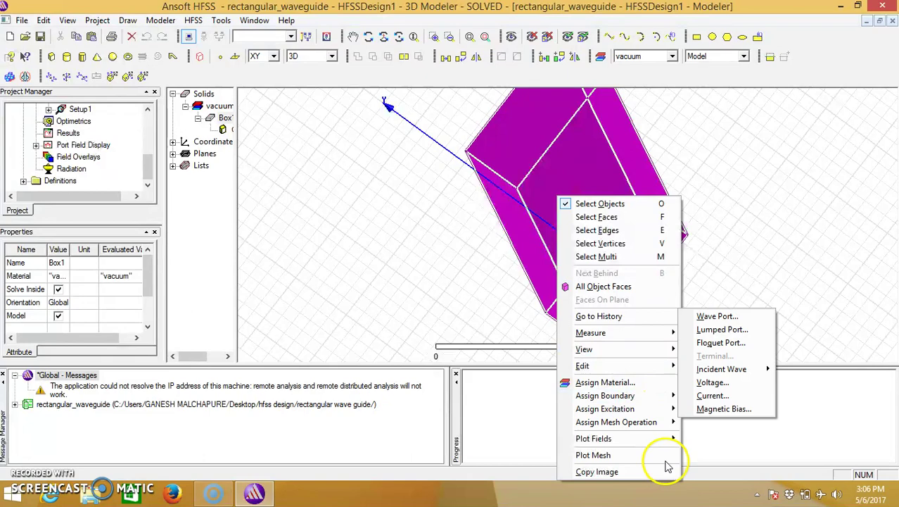
pyautogui.moveTo(665, 438)
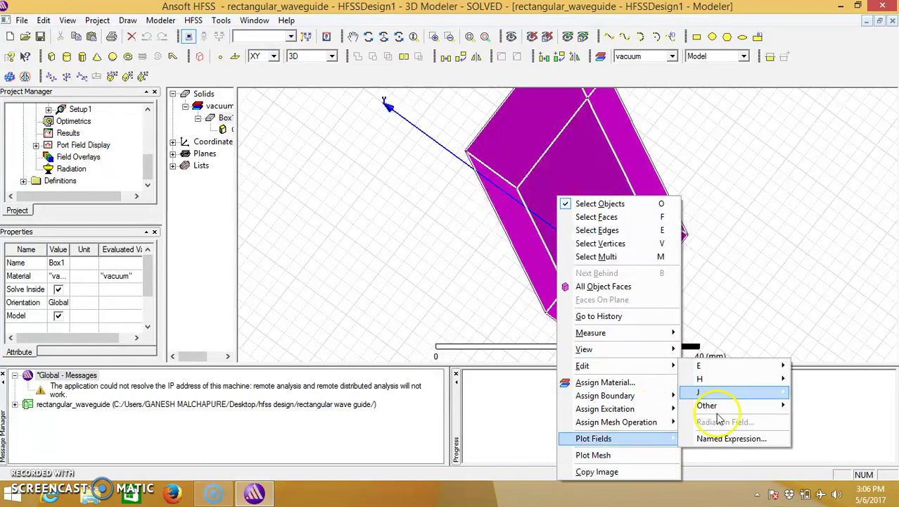
pyautogui.moveTo(740, 367)
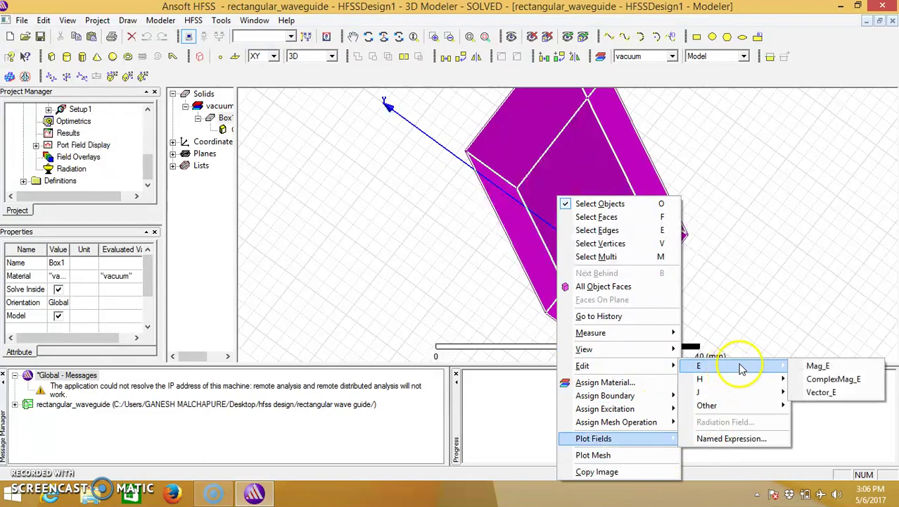
pyautogui.click(822, 395)
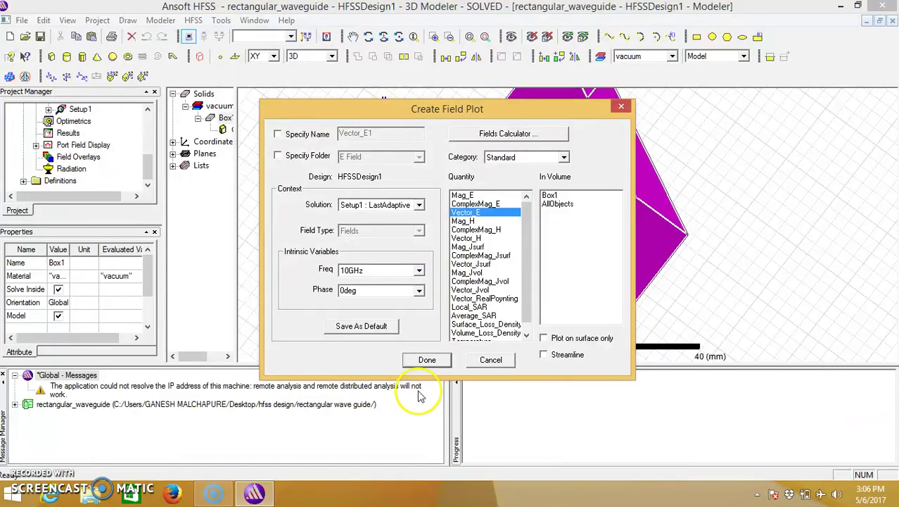
pyautogui.click(426, 360)
# Create an animation of the vector E-field plot, accepting the default animation settings
pyautogui.scroll(-2, 480, 270)
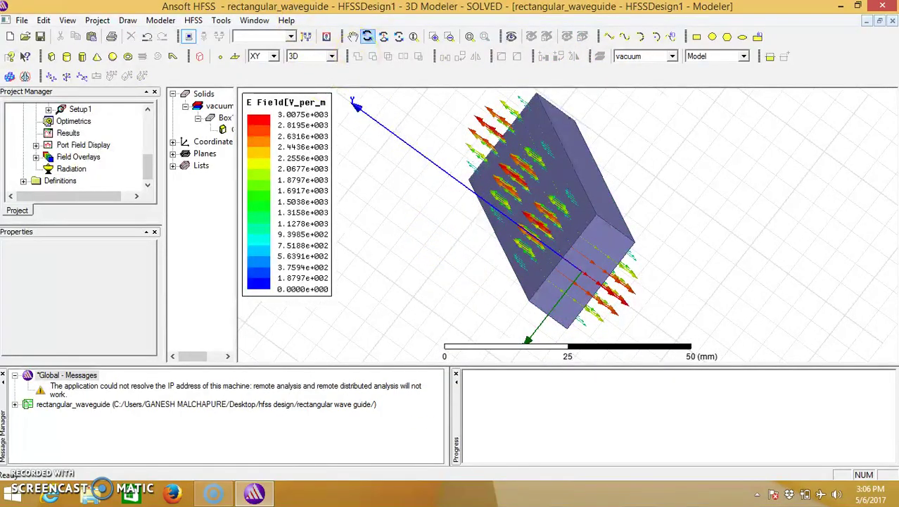
pyautogui.moveTo(420, 246)
pyautogui.mouseDown()
pyautogui.moveTo(506, 259)
pyautogui.moveTo(524, 249)
pyautogui.moveTo(482, 253)
pyautogui.moveTo(459, 243)
pyautogui.mouseUp()
pyautogui.click(368, 36)
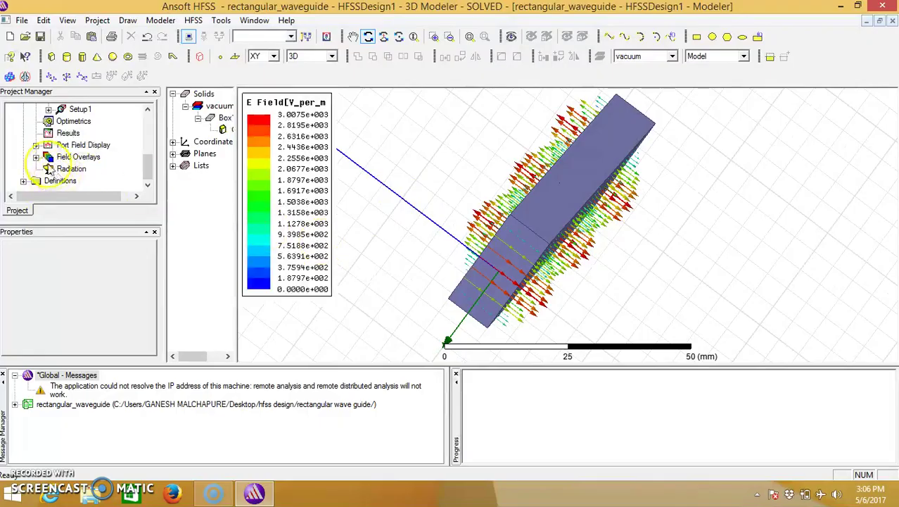
pyautogui.click(36, 158)
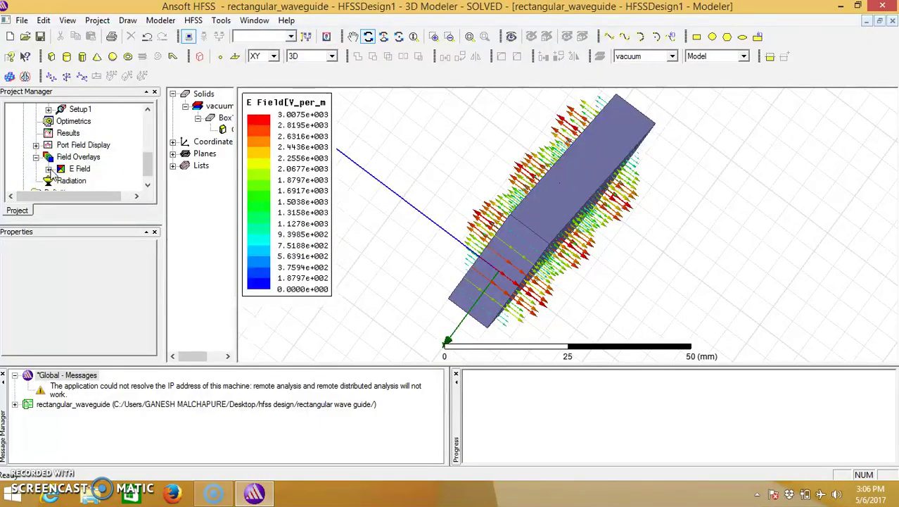
pyautogui.click(48, 169)
pyautogui.click(88, 181)
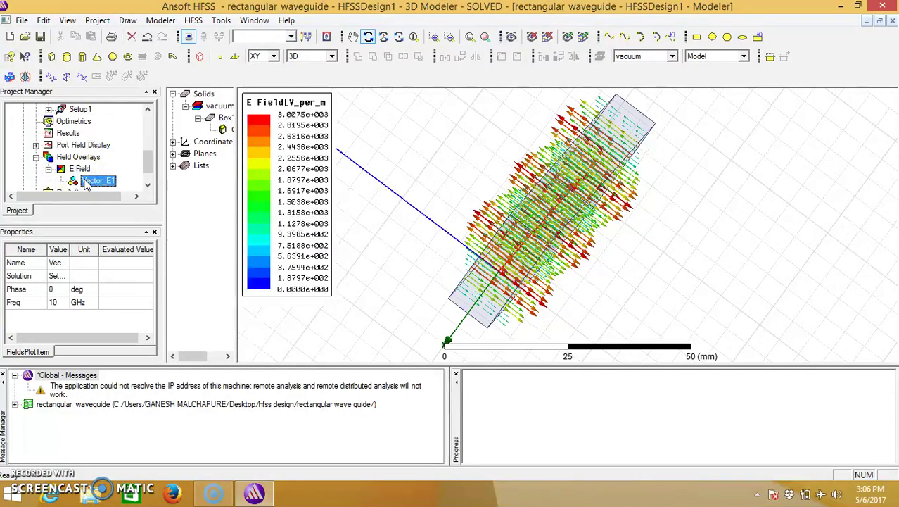
pyautogui.rightClick(85, 182)
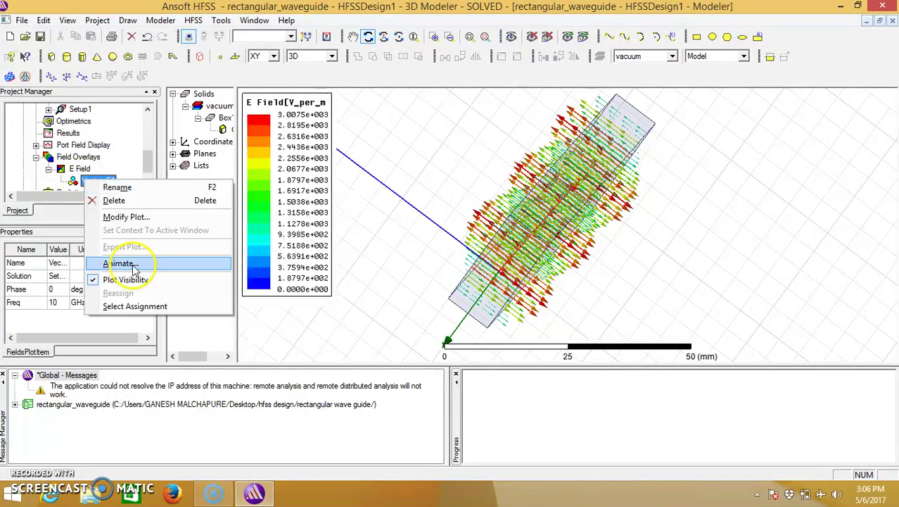
pyautogui.click(134, 265)
pyautogui.click(406, 391)
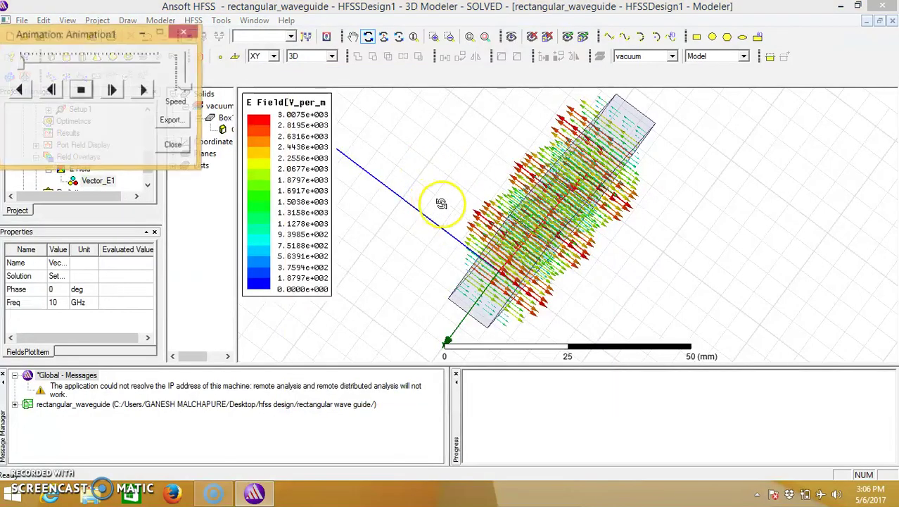
# View the animated E-field along the length of the waveguide, play it forward and close the animation
pyautogui.click(368, 37)
pyautogui.moveTo(407, 150); pyautogui.dragTo(584, 181)
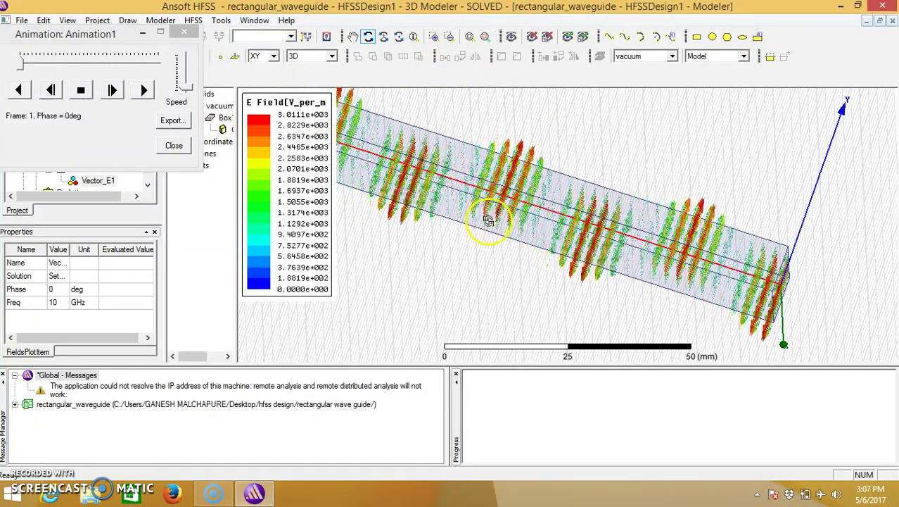
pyautogui.click(144, 99)
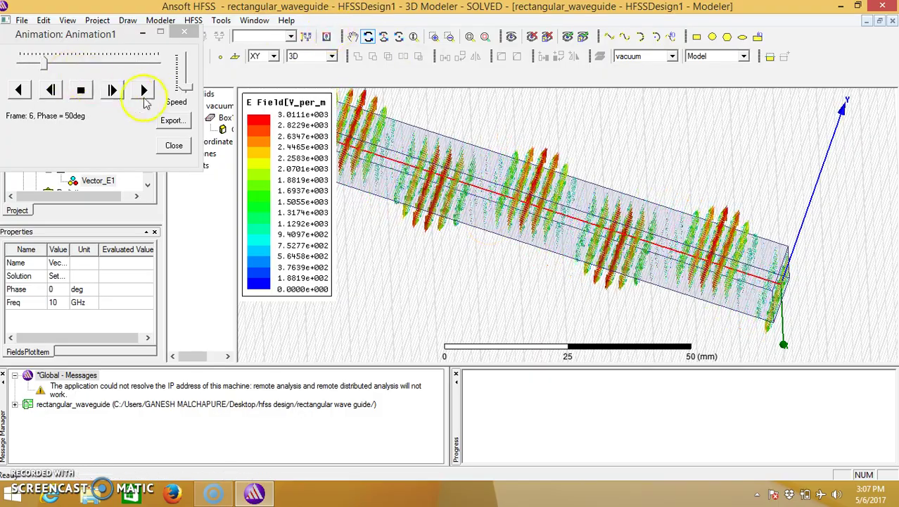
pyautogui.click(176, 148)
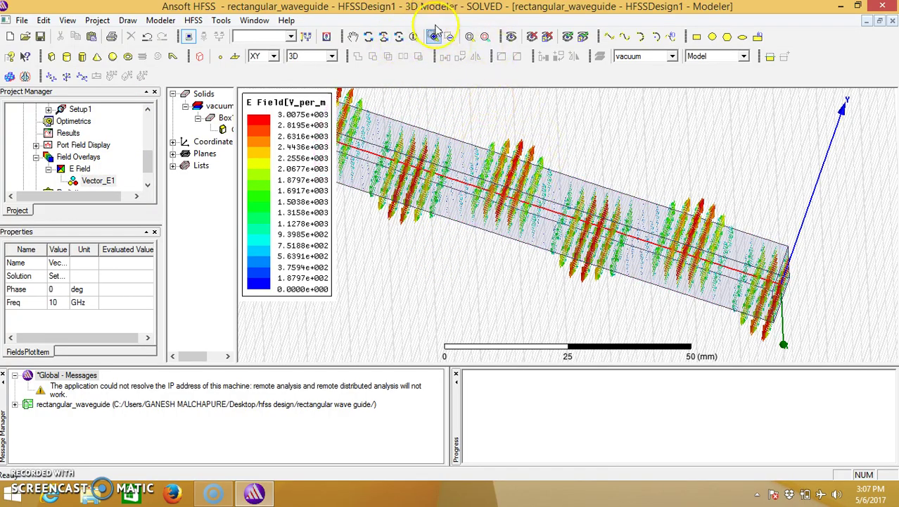
# Plot Mag_E on the waveguide's broad face for Setup1 : LastAdaptive at 10GHz and 0deg phase
pyautogui.click(369, 38)
pyautogui.moveTo(521, 218); pyautogui.dragTo(543, 206)
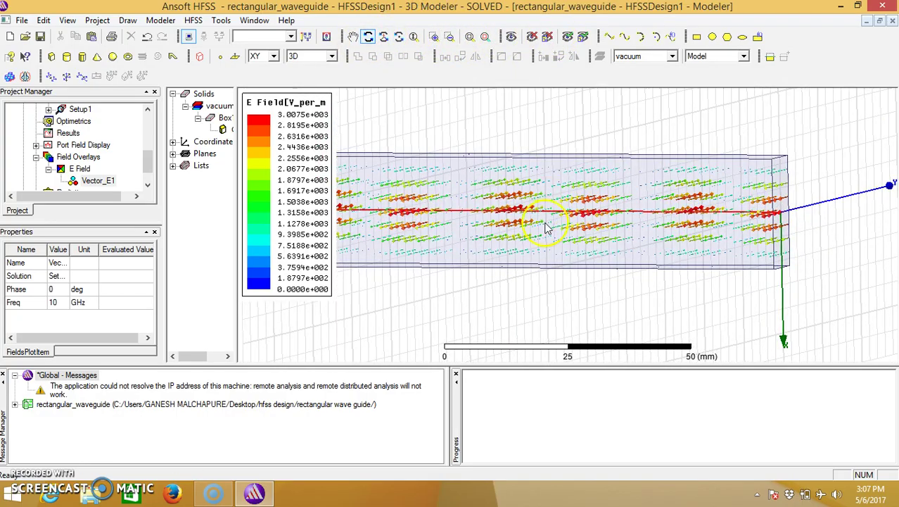
pyautogui.click(548, 236)
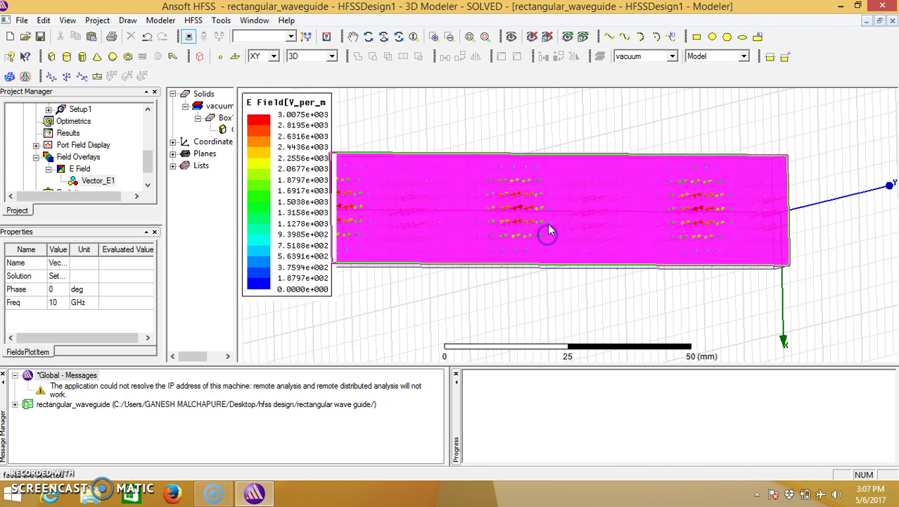
pyautogui.rightClick(550, 224)
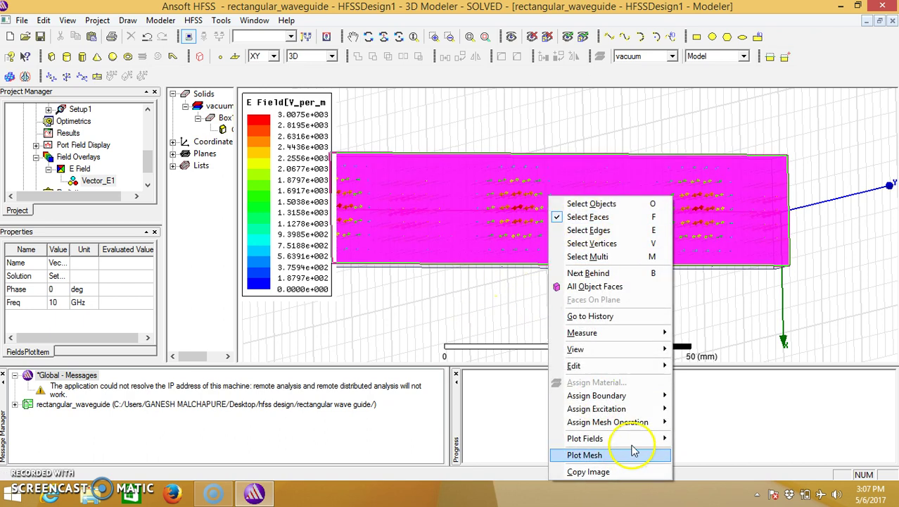
pyautogui.moveTo(634, 446)
pyautogui.moveTo(732, 367)
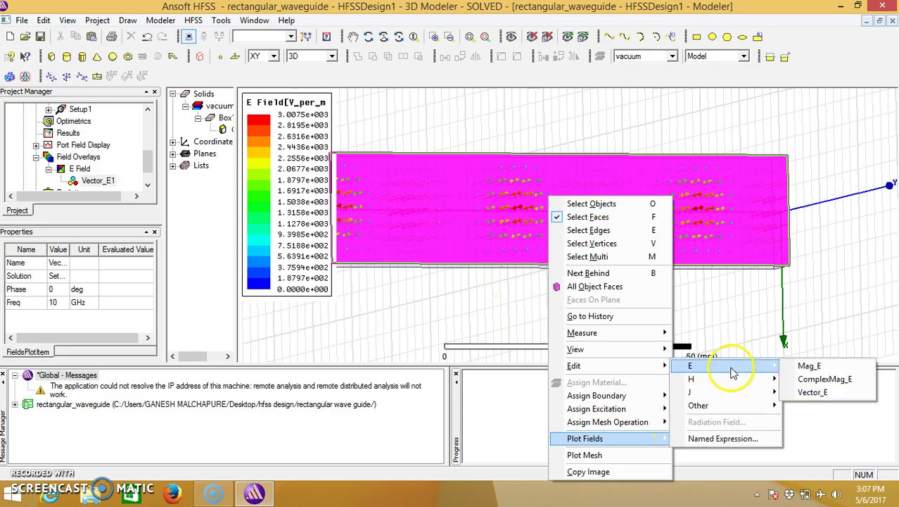
pyautogui.click(810, 367)
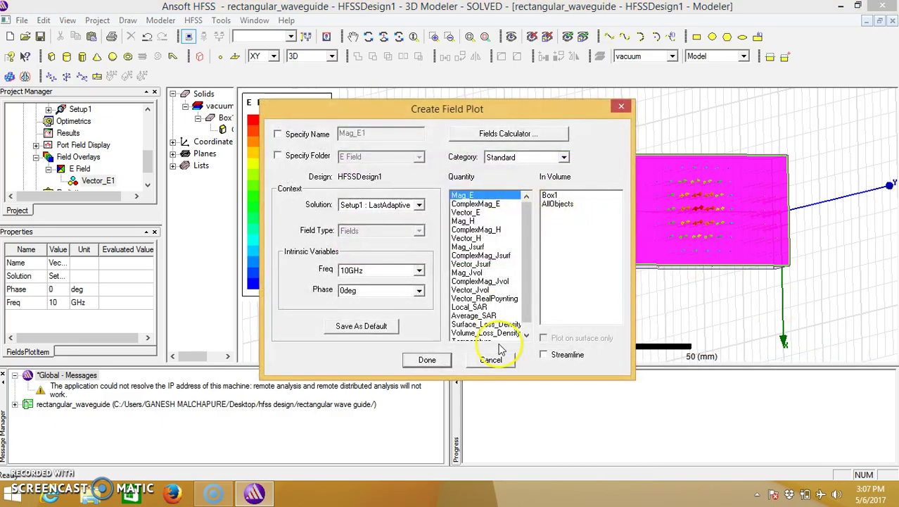
pyautogui.click(427, 360)
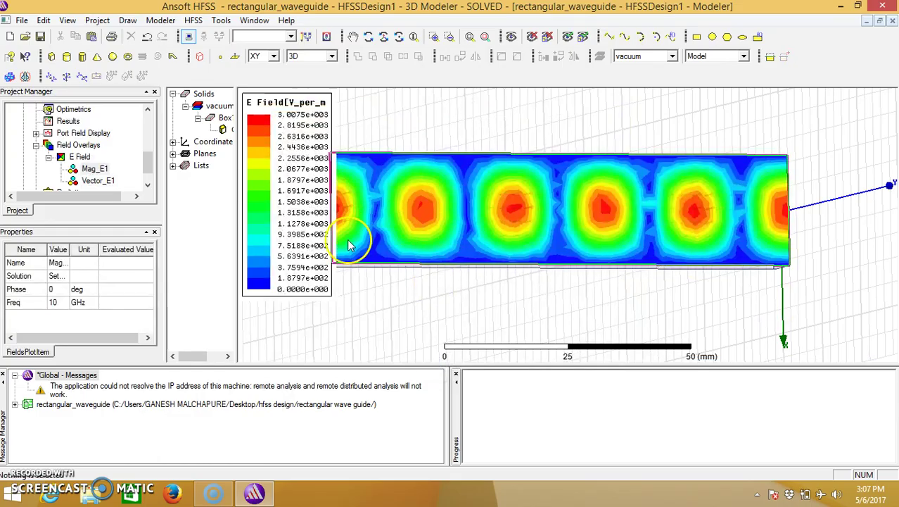
# Play the Mag_E plot with the existing phase-swept Animation1, watch the field travel along the guide and close the animation
pyautogui.click(93, 169)
pyautogui.rightClick(94, 169)
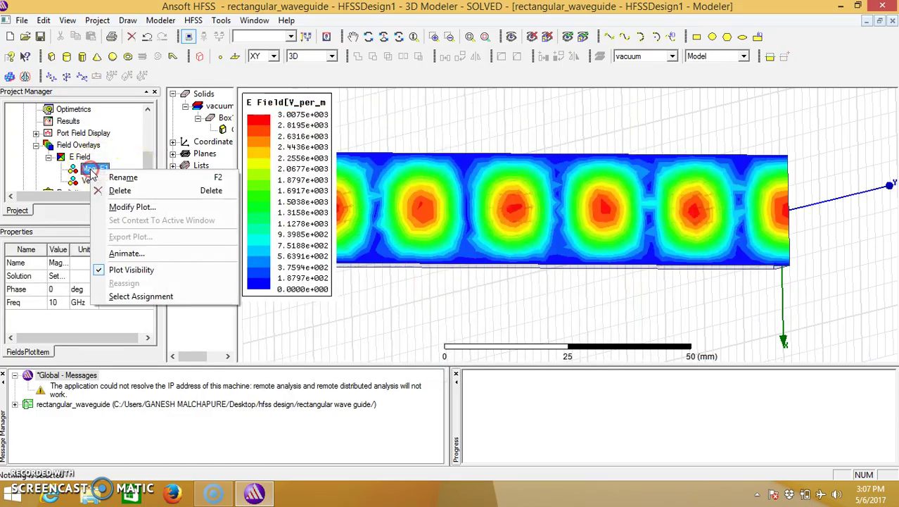
pyautogui.click(126, 255)
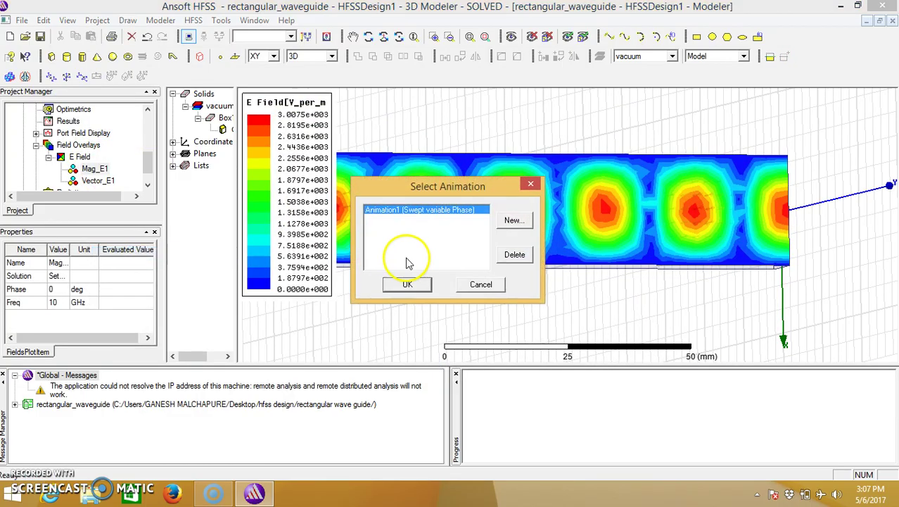
pyautogui.click(396, 293)
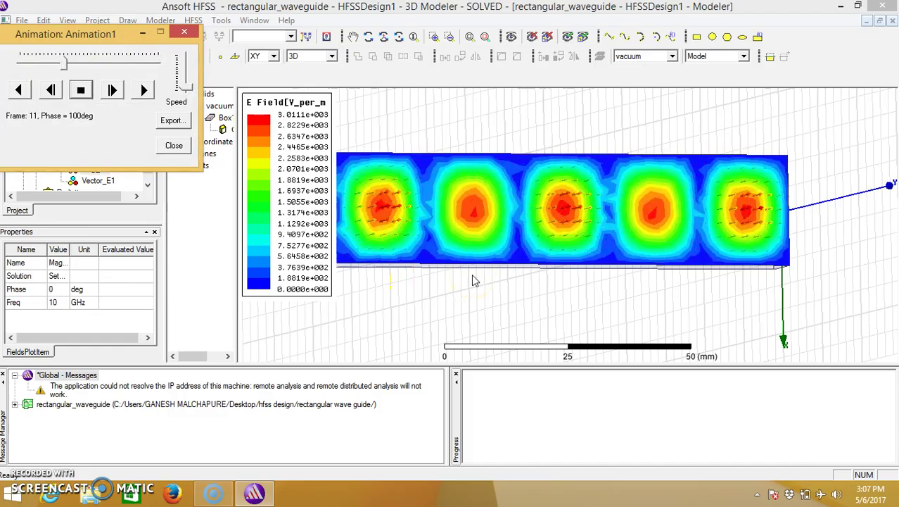
pyautogui.click(538, 275)
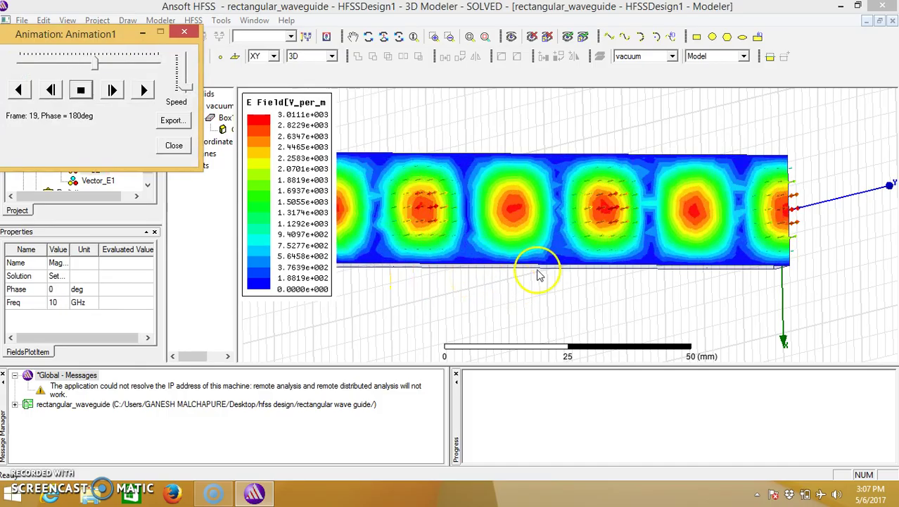
pyautogui.click(174, 146)
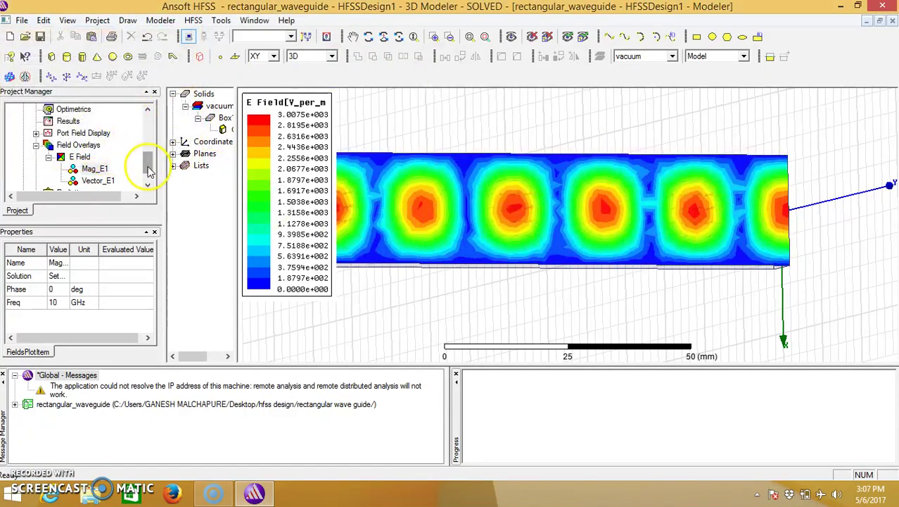
# Create a rectangular modal solution data plot of dB(S(1,1)) against frequency for Setup1 : Sweep, keeping the curve clear of the report dialog
pyautogui.scroll(1, 147, 167)
pyautogui.click(68, 156)
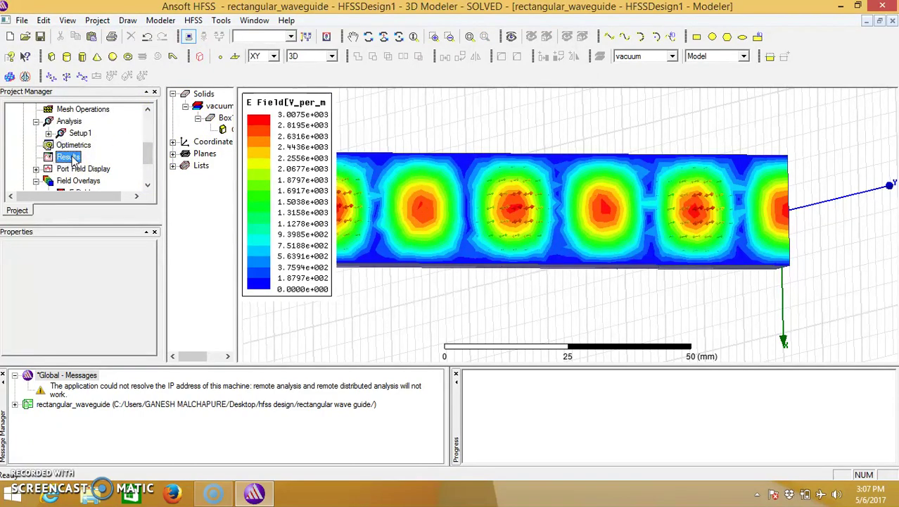
pyautogui.rightClick(74, 160)
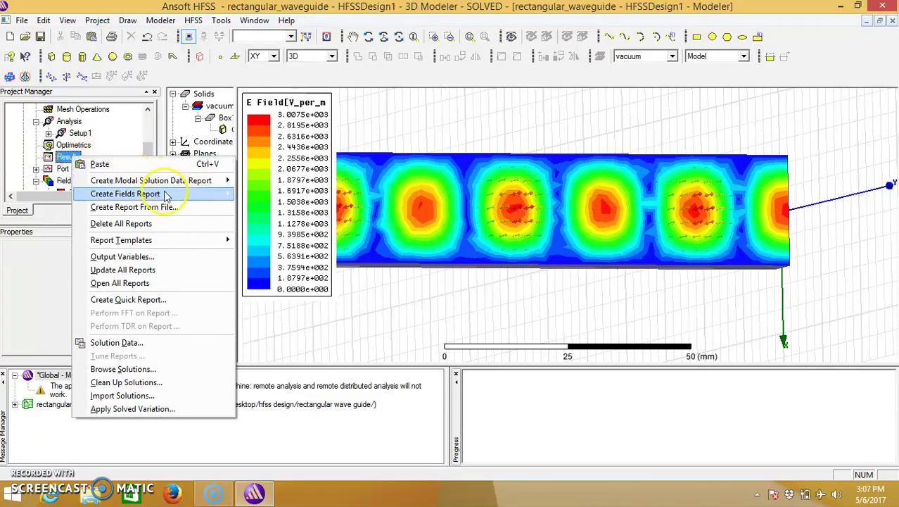
pyautogui.moveTo(200, 181)
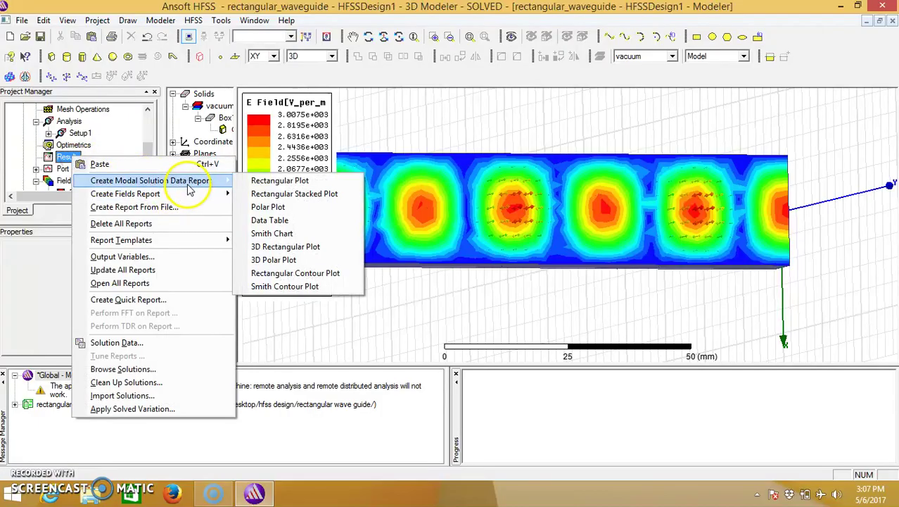
pyautogui.click(280, 184)
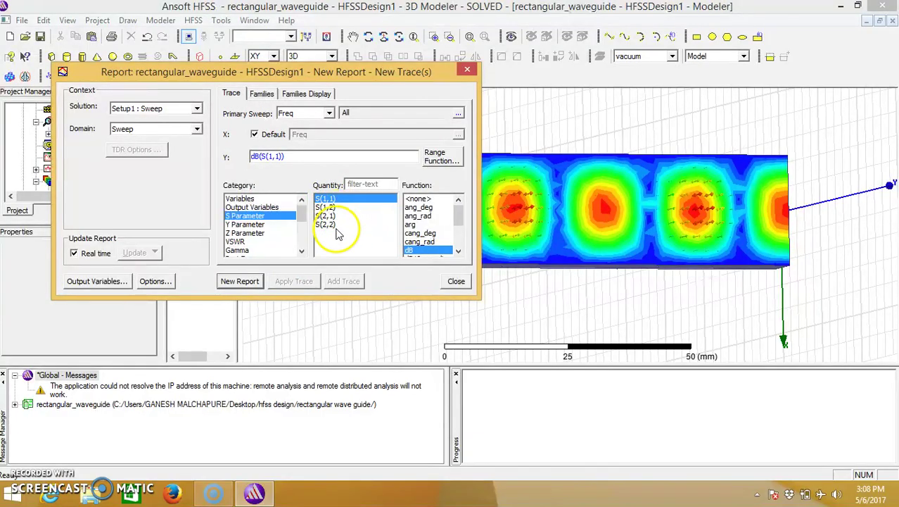
pyautogui.click(240, 281)
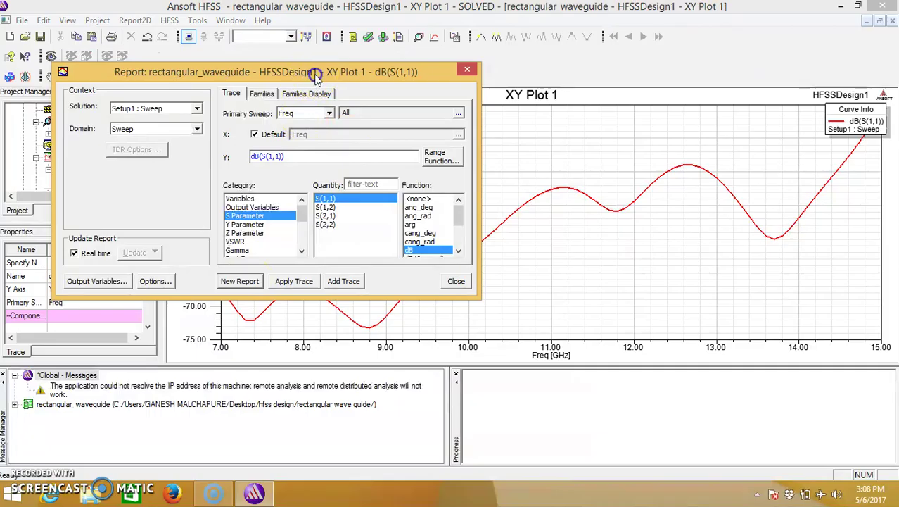
pyautogui.moveTo(314, 74); pyautogui.dragTo(181, 14)
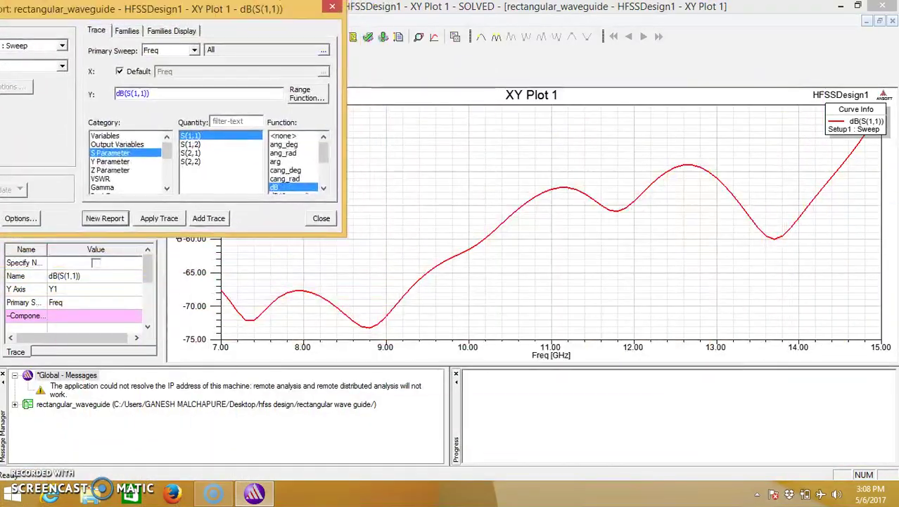
# Create separate rectangular plots of dB(S(2,2)), dB(S(1,2)) and dB(S(2,1)) against frequency and close the report dialog
pyautogui.click(191, 162)
pyautogui.click(109, 218)
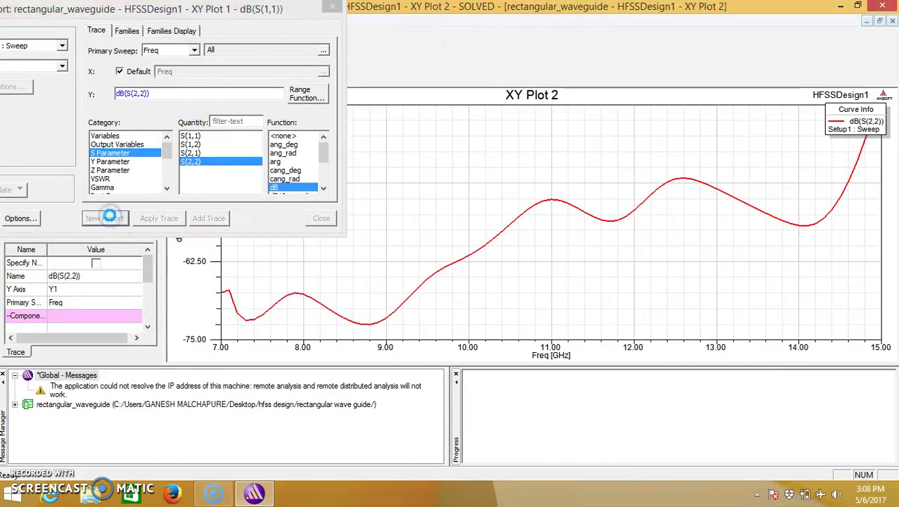
pyautogui.click(191, 144)
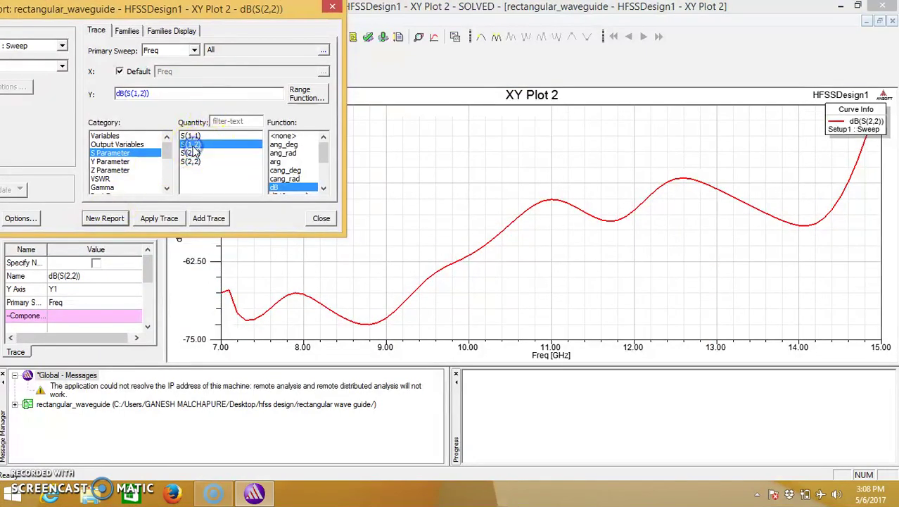
pyautogui.click(106, 218)
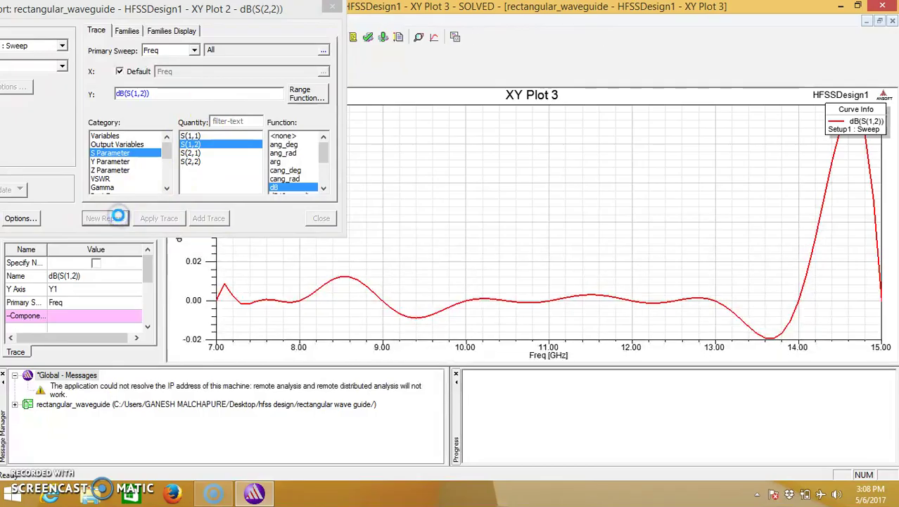
pyautogui.click(190, 152)
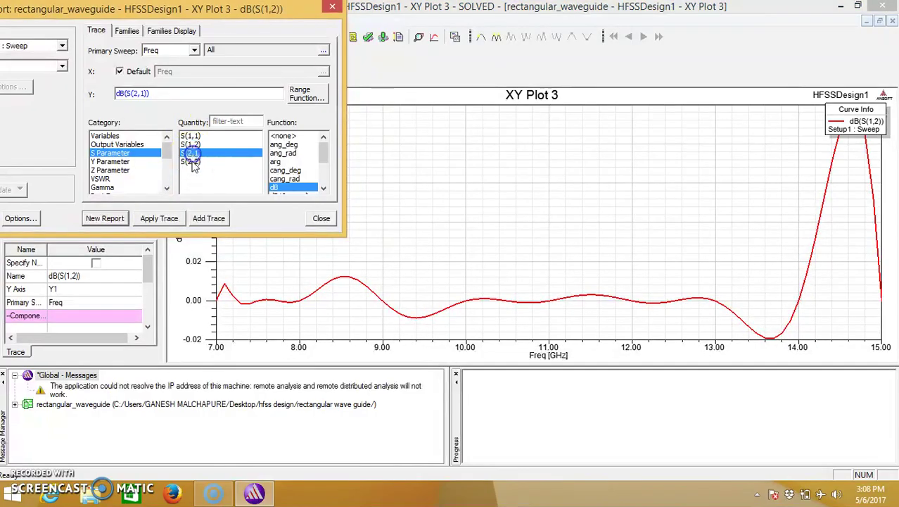
pyautogui.click(106, 218)
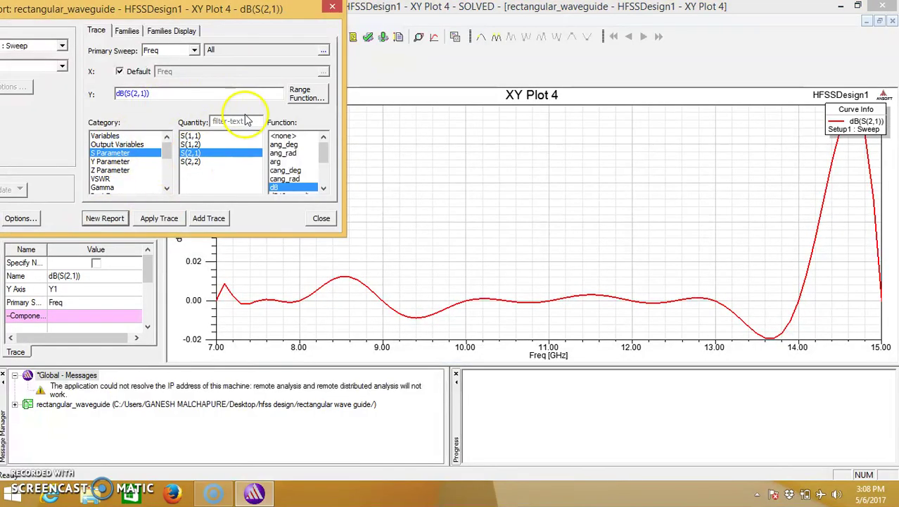
pyautogui.click(320, 219)
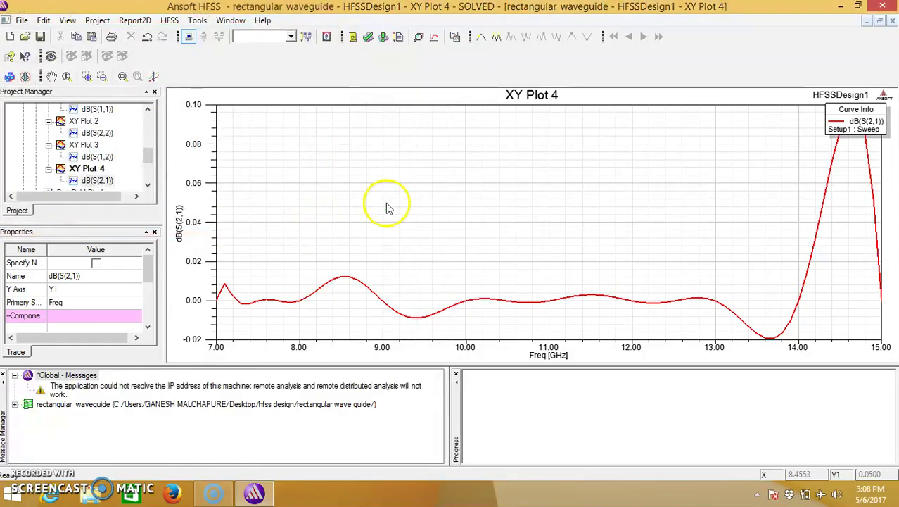
# Look through the S-parameter traces listed in the project results and return to the 3D model of HFSSDesign1
pyautogui.click(99, 180)
pyautogui.click(148, 111)
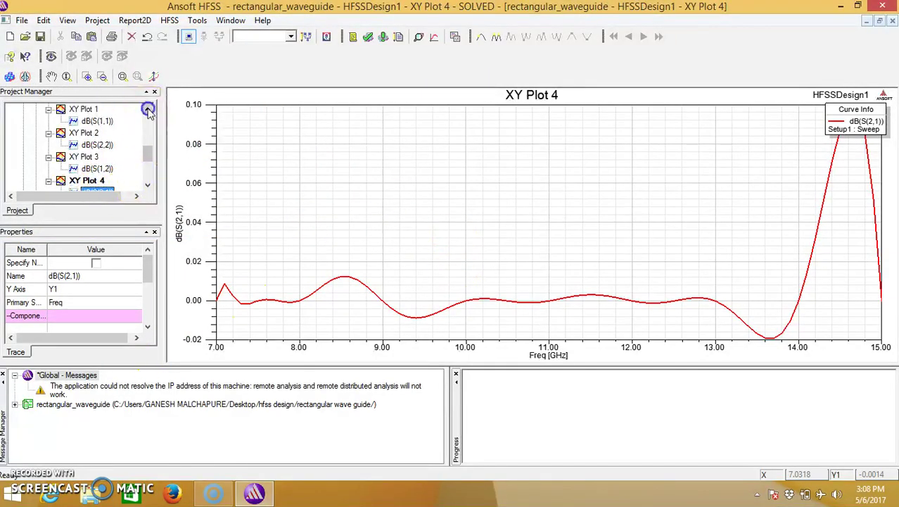
pyautogui.click(117, 170)
pyautogui.click(97, 145)
pyautogui.click(84, 133)
pyautogui.click(94, 121)
pyautogui.scroll(3, 93, 122)
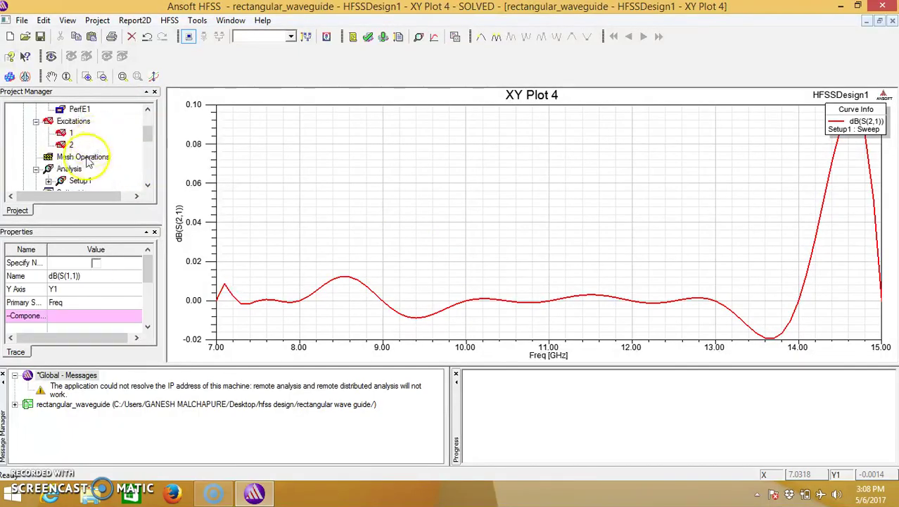
pyautogui.scroll(-3, 127, 162)
pyautogui.scroll(1, 126, 141)
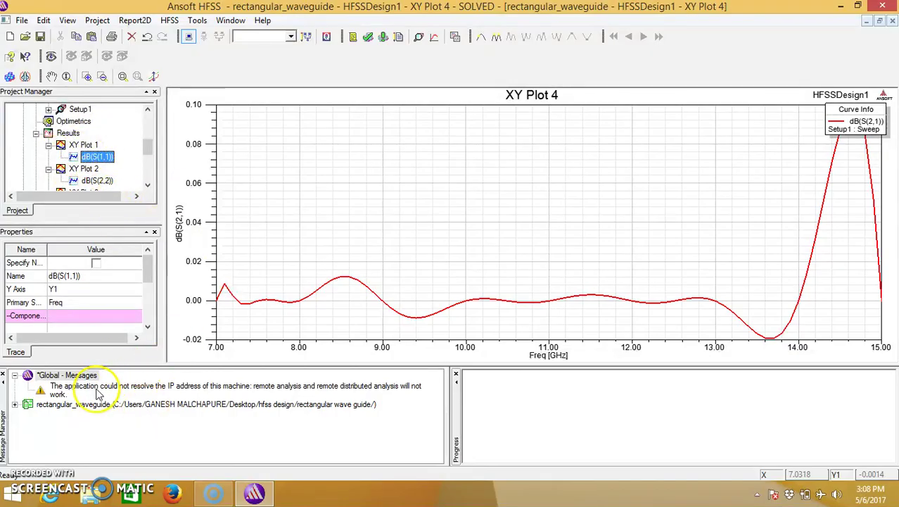
pyautogui.click(148, 110)
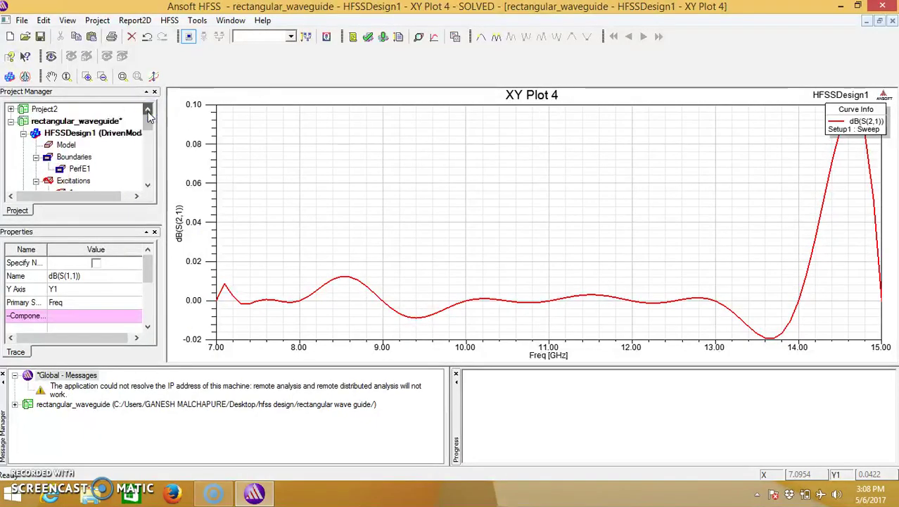
pyautogui.doubleClick(74, 133)
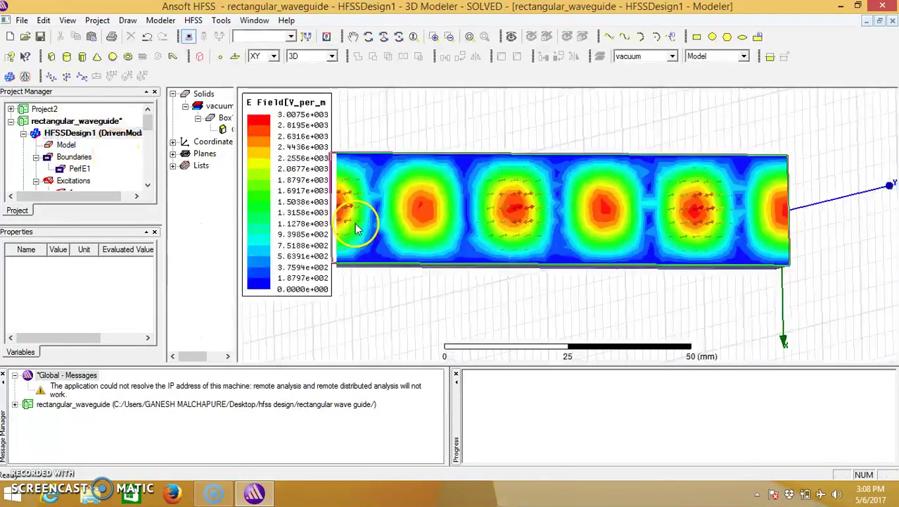